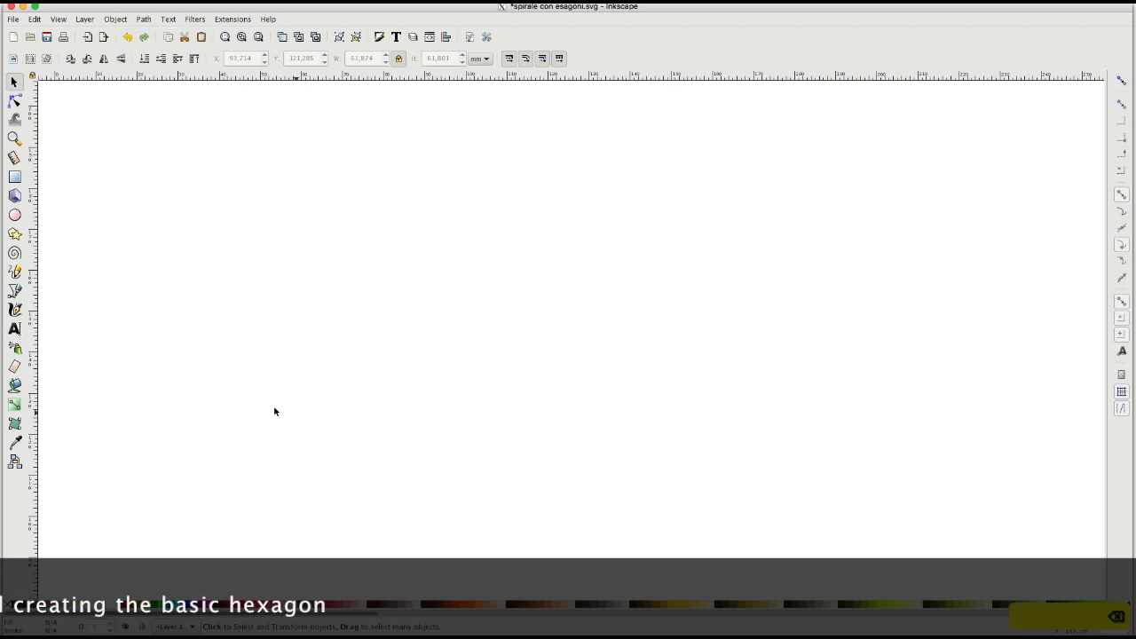
Draw an upright six-cornered polygon about 13 mm wide and 15 mm high and convert it to a path
{"action": "left_click", "coordinate": [15, 234]}
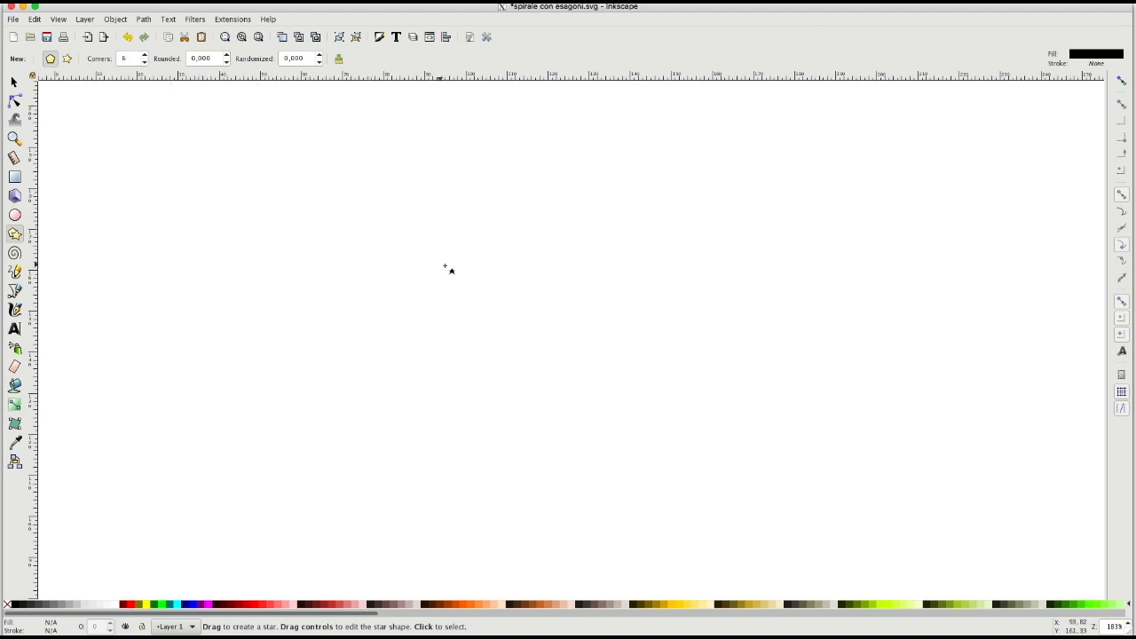
{"action": "left_click_drag", "start_coordinate": [457, 261], "coordinate": [461, 293]}
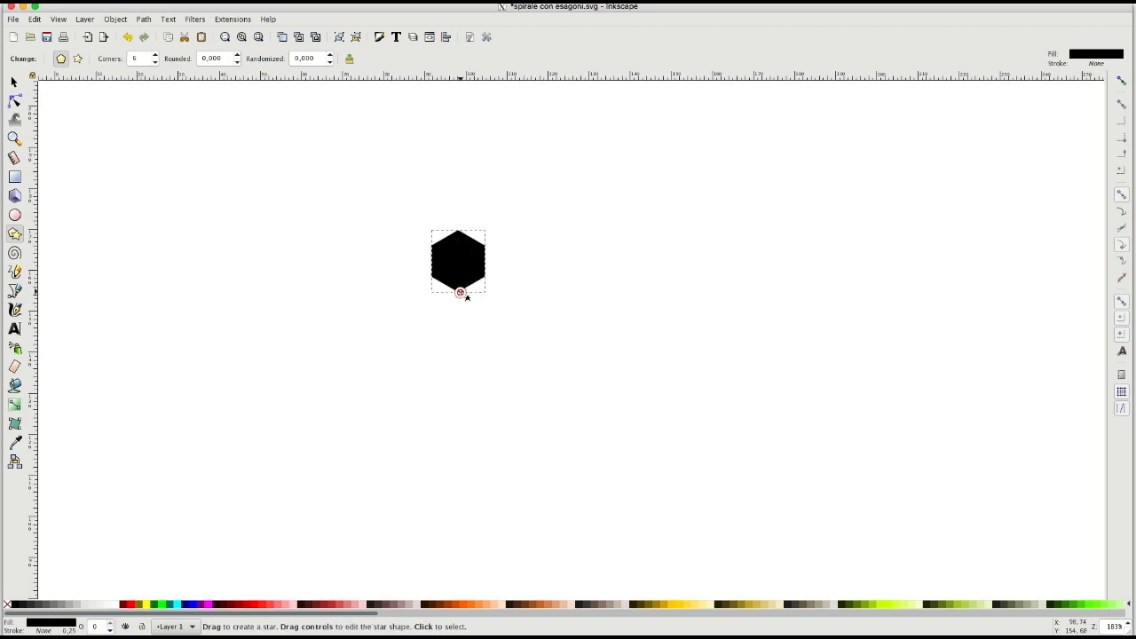
{"action": "left_click", "coordinate": [144, 20]}
{"action": "left_click", "coordinate": [153, 35]}
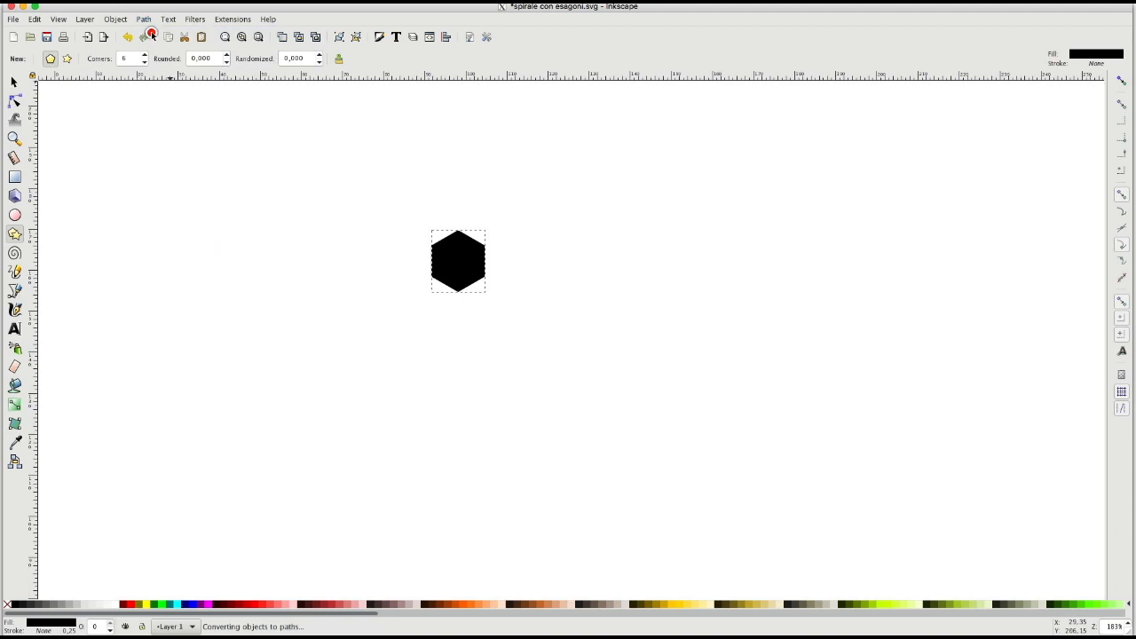
{"action": "left_click", "coordinate": [13, 84]}
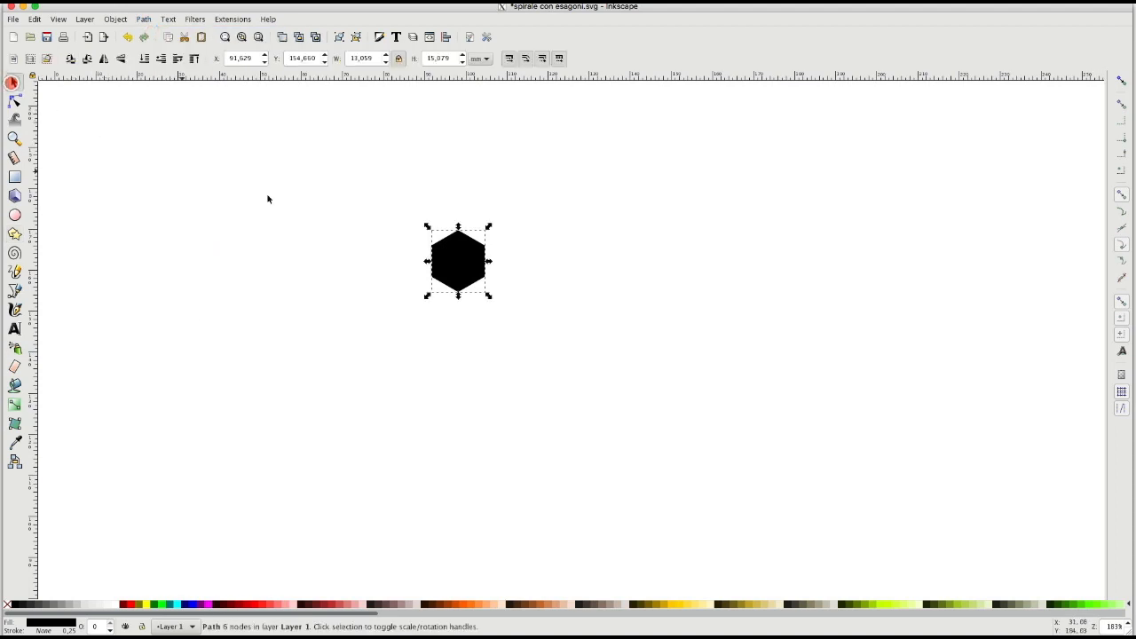
Enable snapping and place a horizontal and a vertical guide crossing at the hexagon's centre
{"action": "left_click", "coordinate": [1121, 81]}
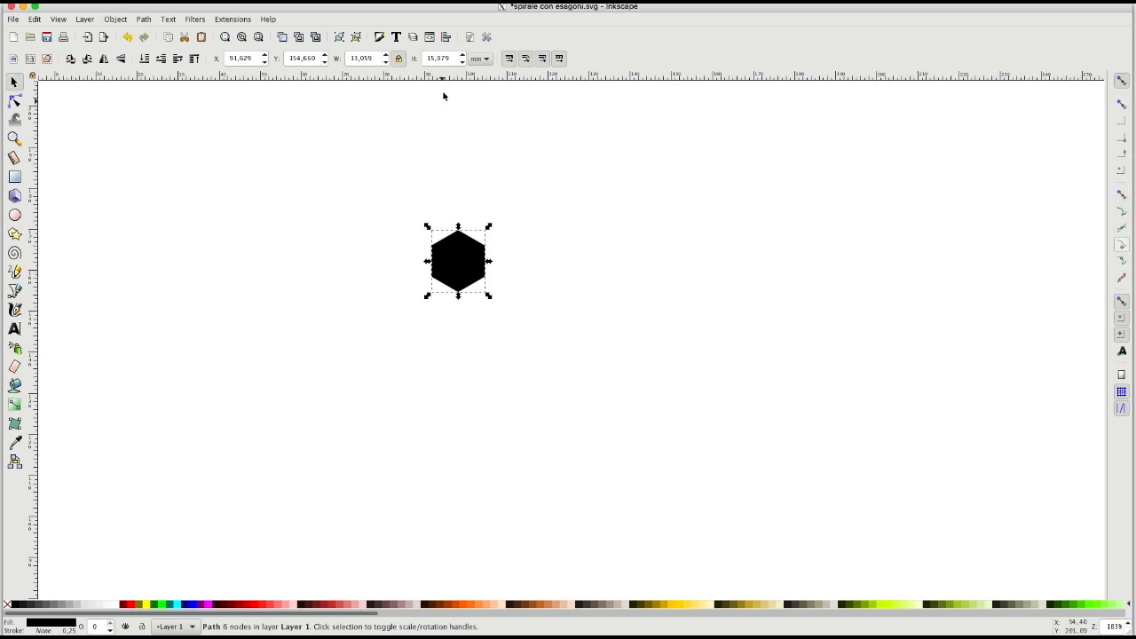
{"action": "left_click_drag", "start_coordinate": [441, 79], "coordinate": [457, 263]}
{"action": "left_click_drag", "start_coordinate": [35, 311], "coordinate": [455, 262]}
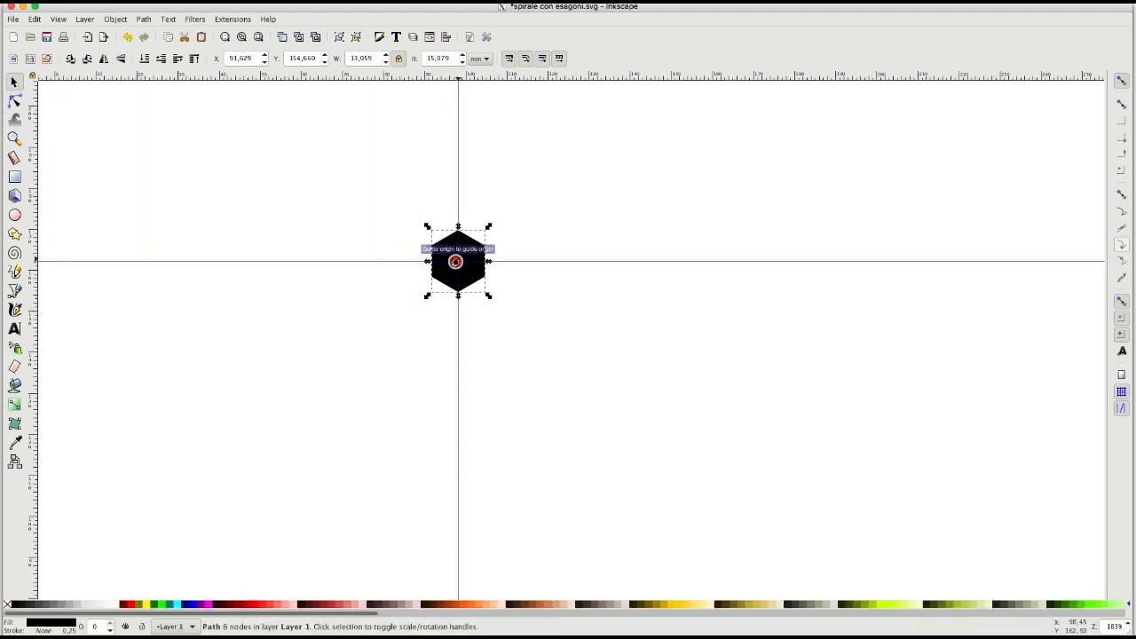
Open the Create Tiled Clones settings for the hexagon and set Shift X per column to 15%
{"action": "left_click", "coordinate": [35, 19]}
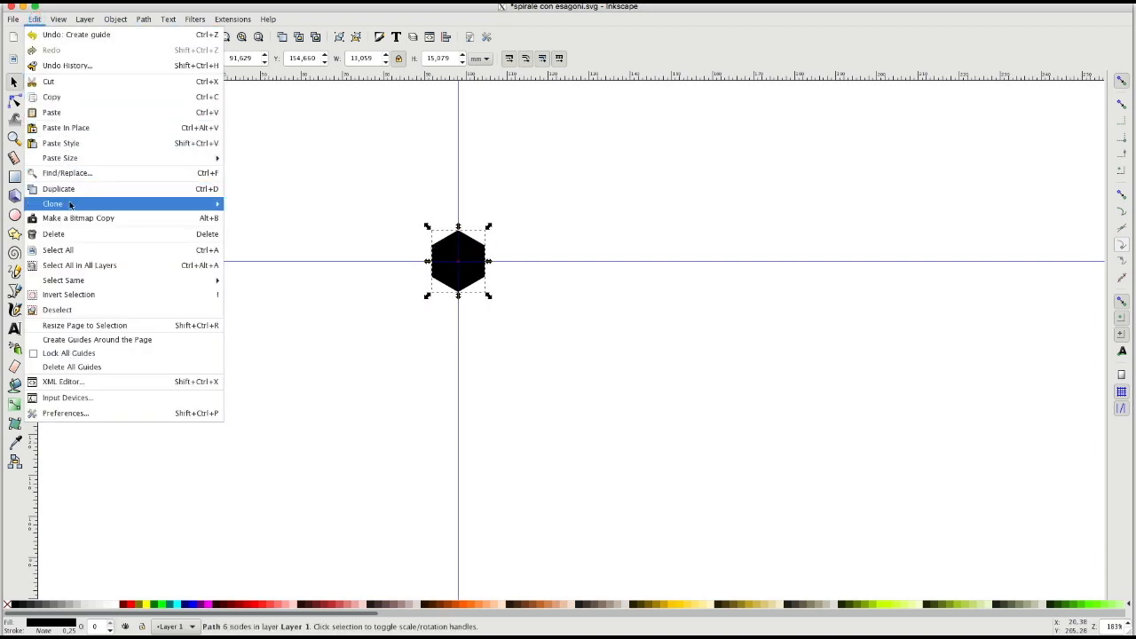
{"action": "mouse_move", "coordinate": [70, 205]}
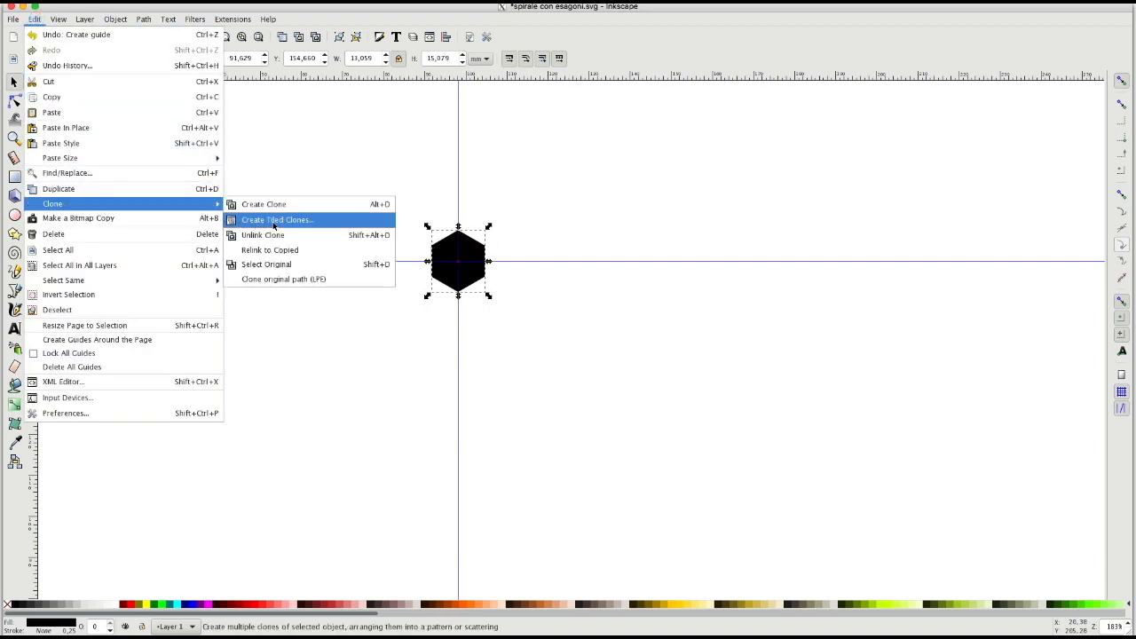
{"action": "left_click", "coordinate": [273, 221]}
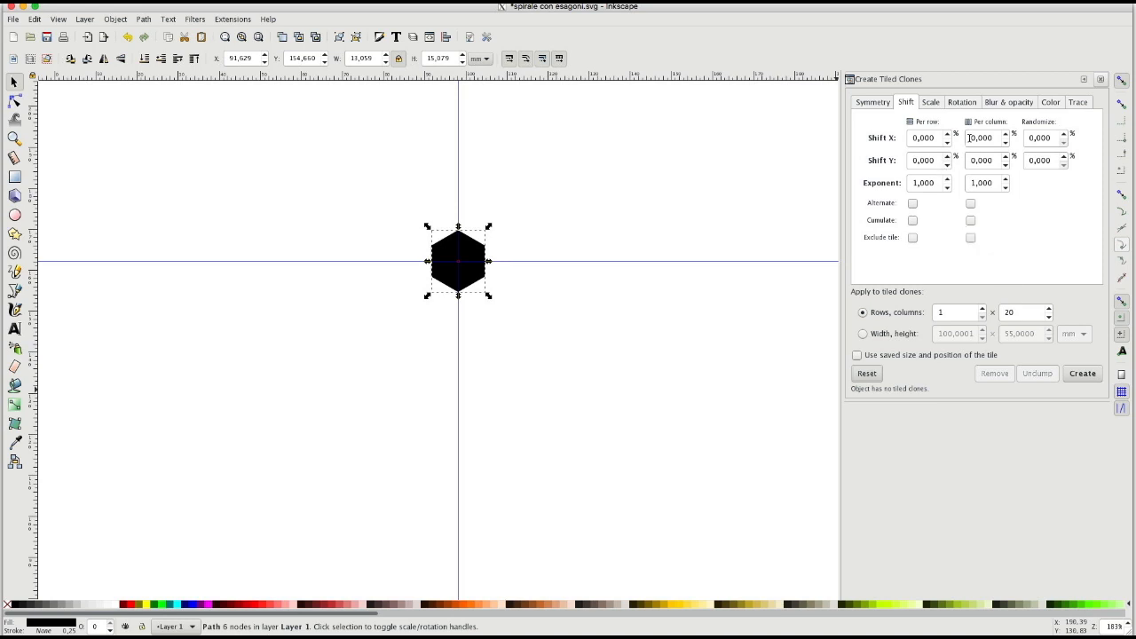
{"action": "key", "text": "BackSpace"}
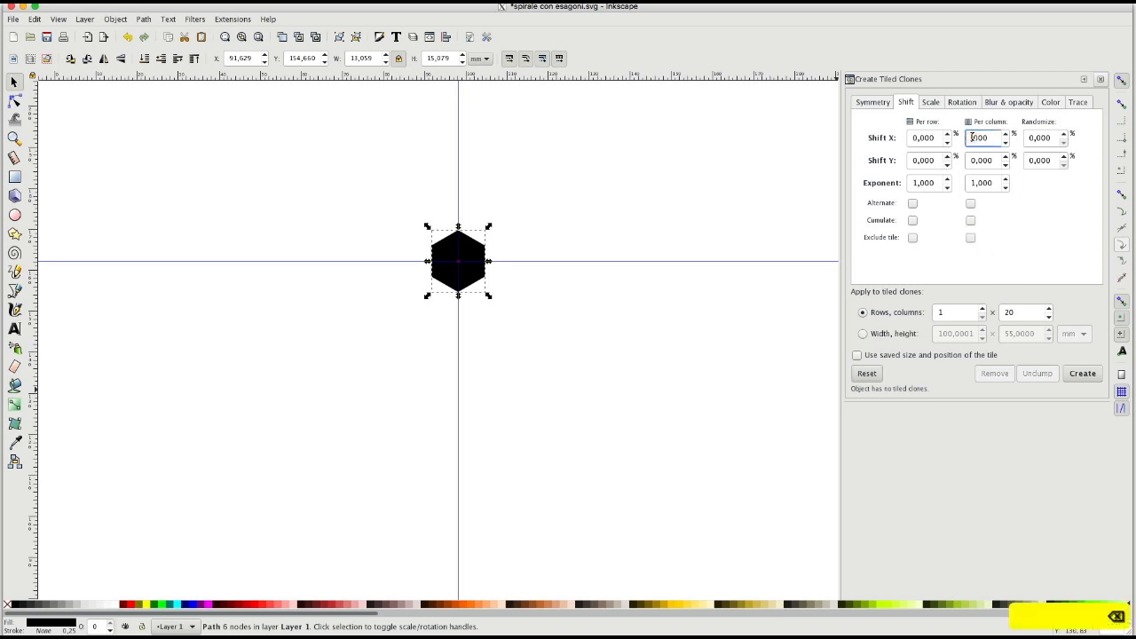
{"action": "type", "text": "15"}
Set Scale X and Scale Y per column to -4% and create the tiled clones in 1 row by 20 columns
{"action": "left_click", "coordinate": [930, 102]}
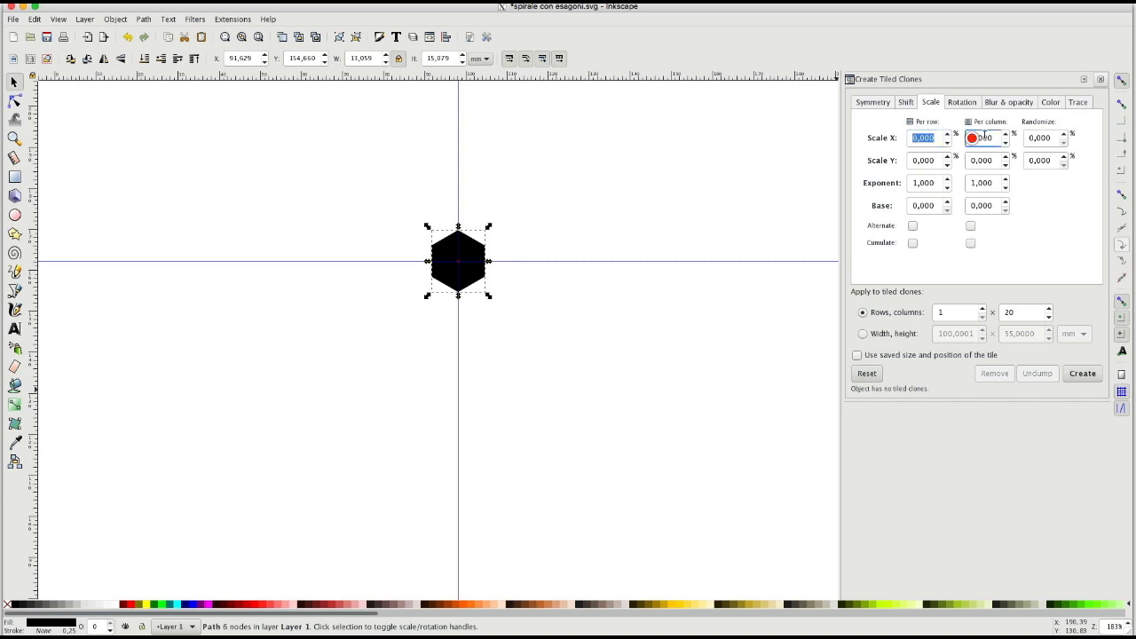
{"action": "key", "text": "BackSpace"}
{"action": "type", "text": "1"}
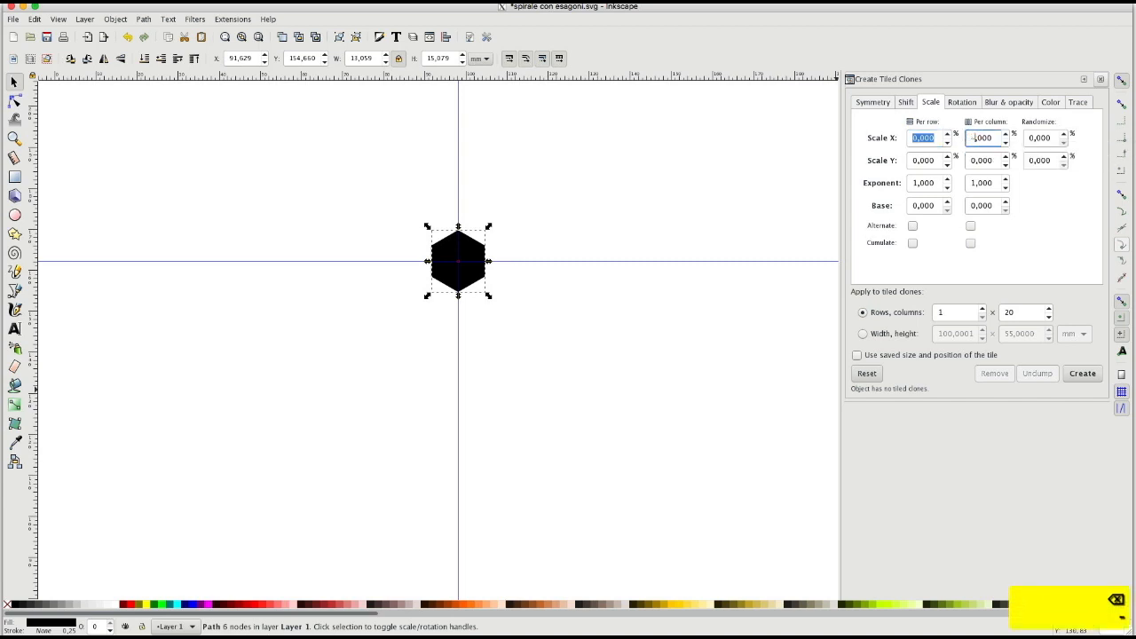
{"action": "type", "text": "4"}
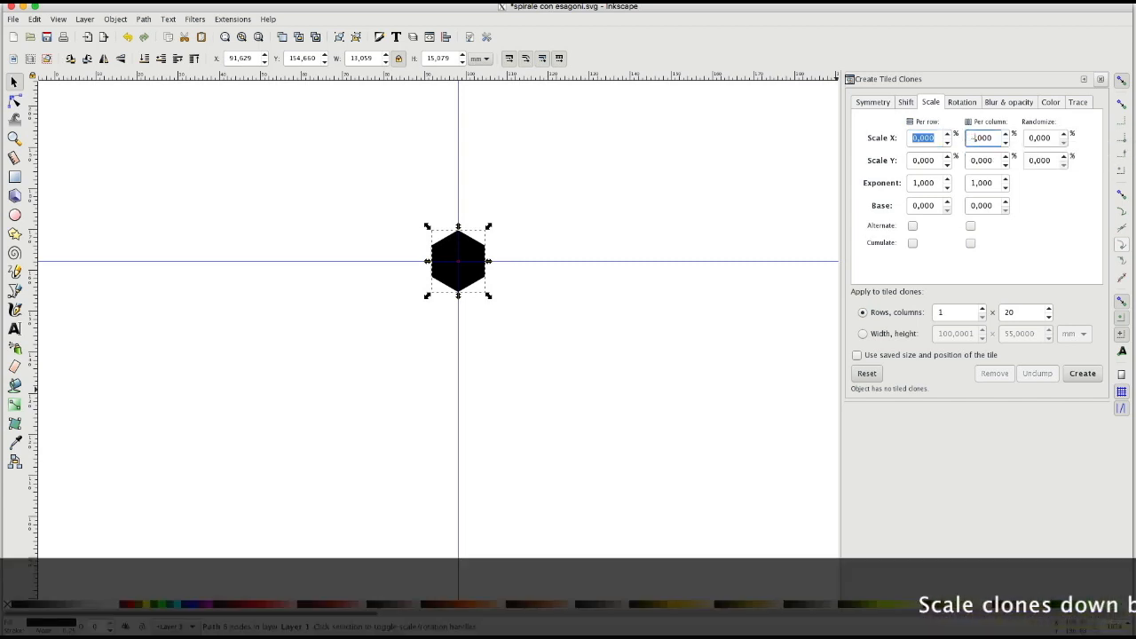
{"action": "left_click", "coordinate": [973, 159]}
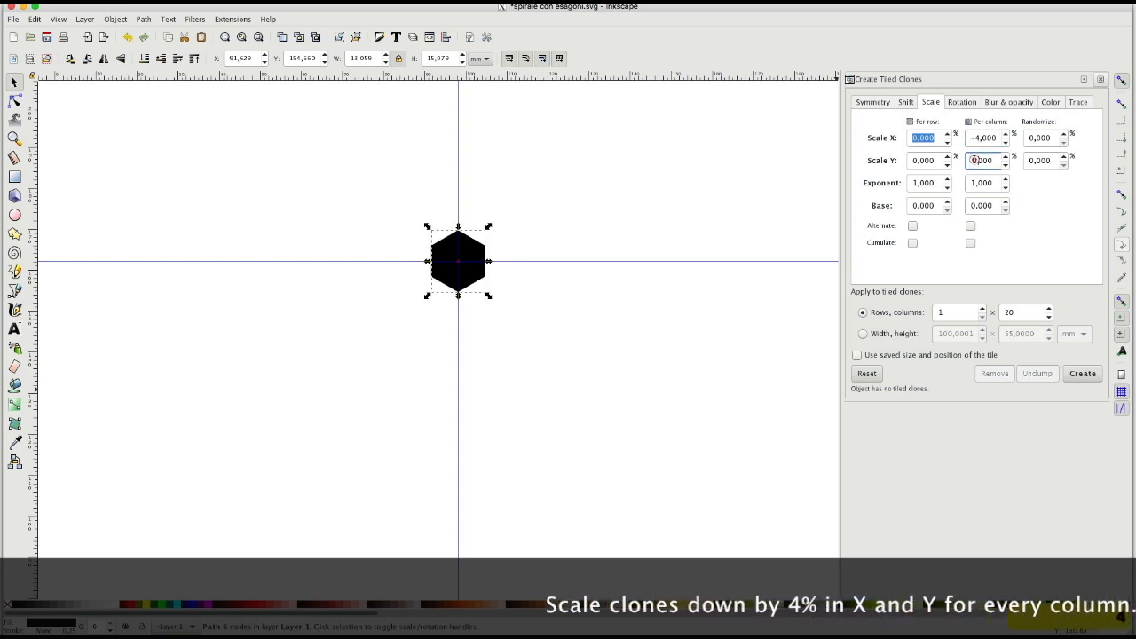
{"action": "key", "text": "BackSpace"}
{"action": "type", "text": "-4"}
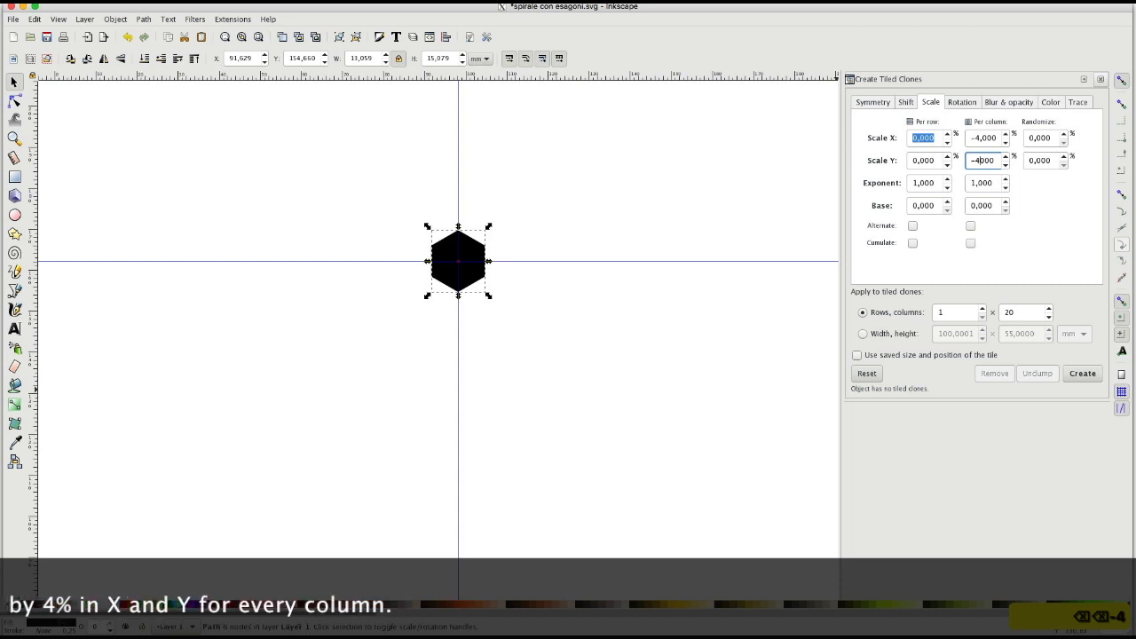
{"action": "left_click", "coordinate": [1084, 372]}
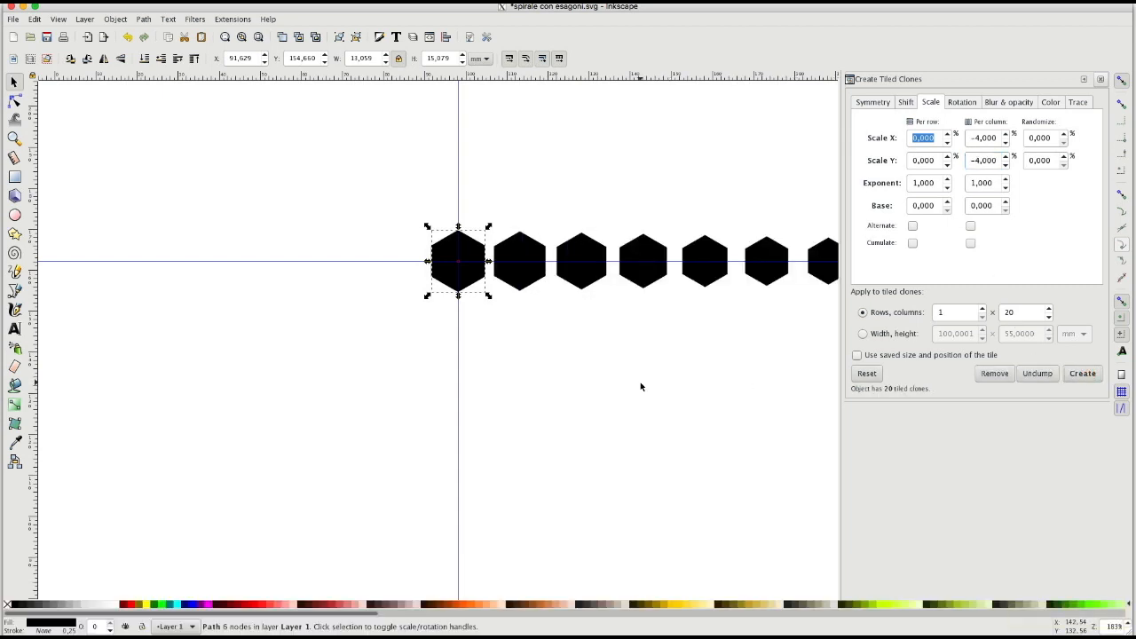
Delete the original hexagon and combine the row of 20 clones into a single path
{"action": "key", "text": "4"}
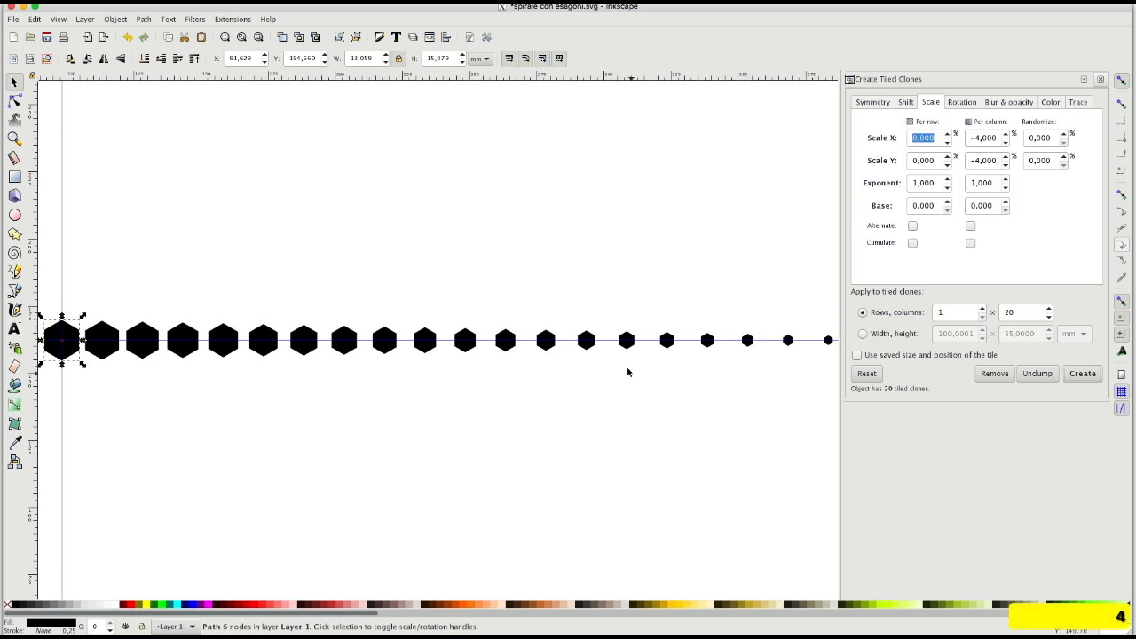
{"action": "scroll", "coordinate": [627, 370], "scroll_direction": "down", "scroll_amount": 2}
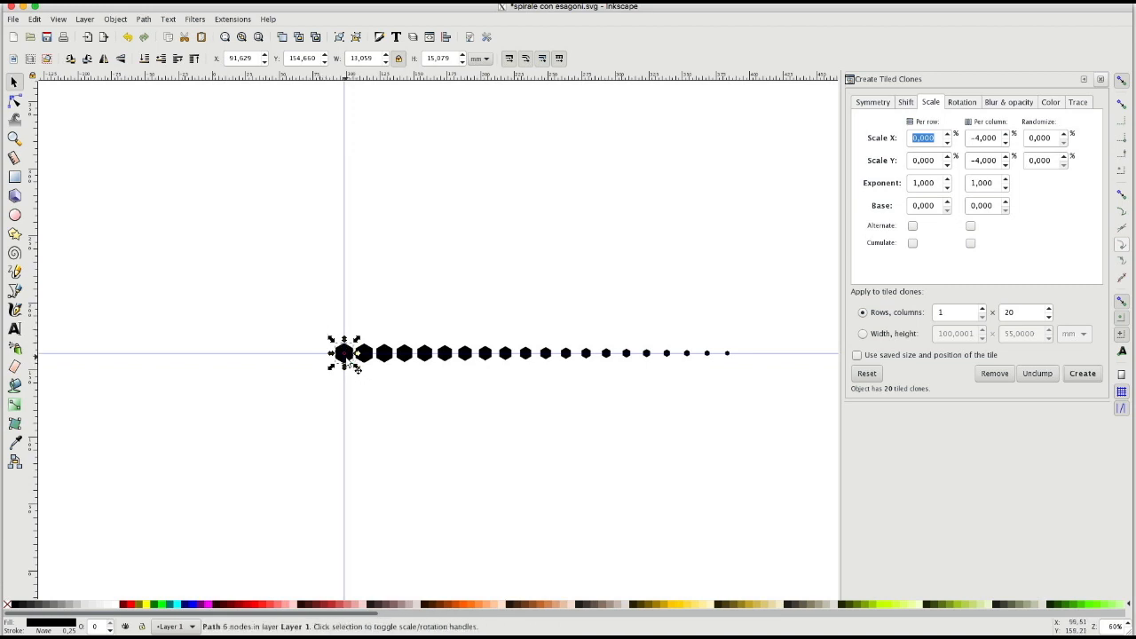
{"action": "key", "text": "BackSpace"}
{"action": "mouse_move", "coordinate": [310, 312]}
{"action": "left_mouse_down"}
{"action": "mouse_move", "coordinate": [322, 342]}
{"action": "mouse_move", "coordinate": [749, 387]}
{"action": "left_mouse_up"}
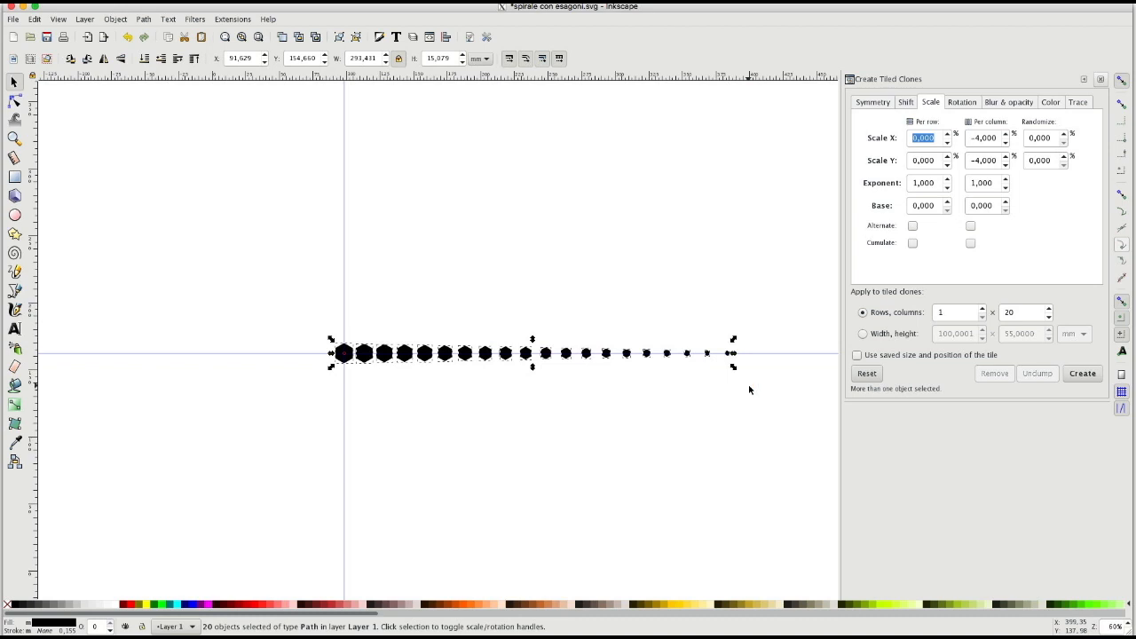
{"action": "key", "text": "ctrl+k"}
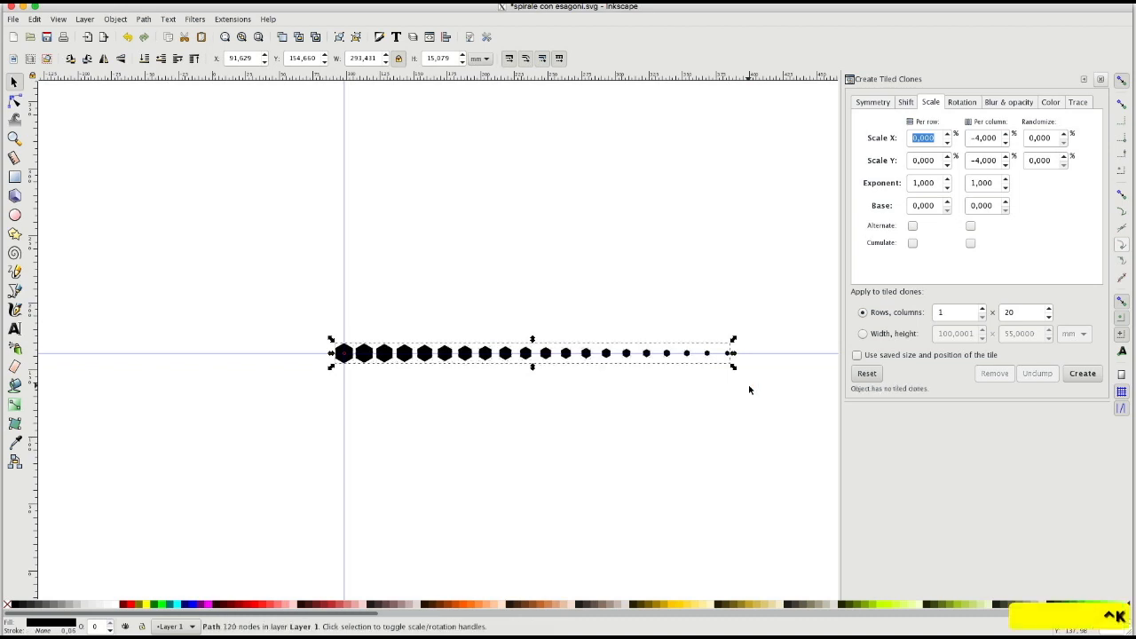
Duplicate the hexagon row, flip the copy horizontally, and move it so both rows' largest hexagons overlap at the guide intersection
{"action": "key", "text": "ctrl+d"}
{"action": "key", "text": "h"}
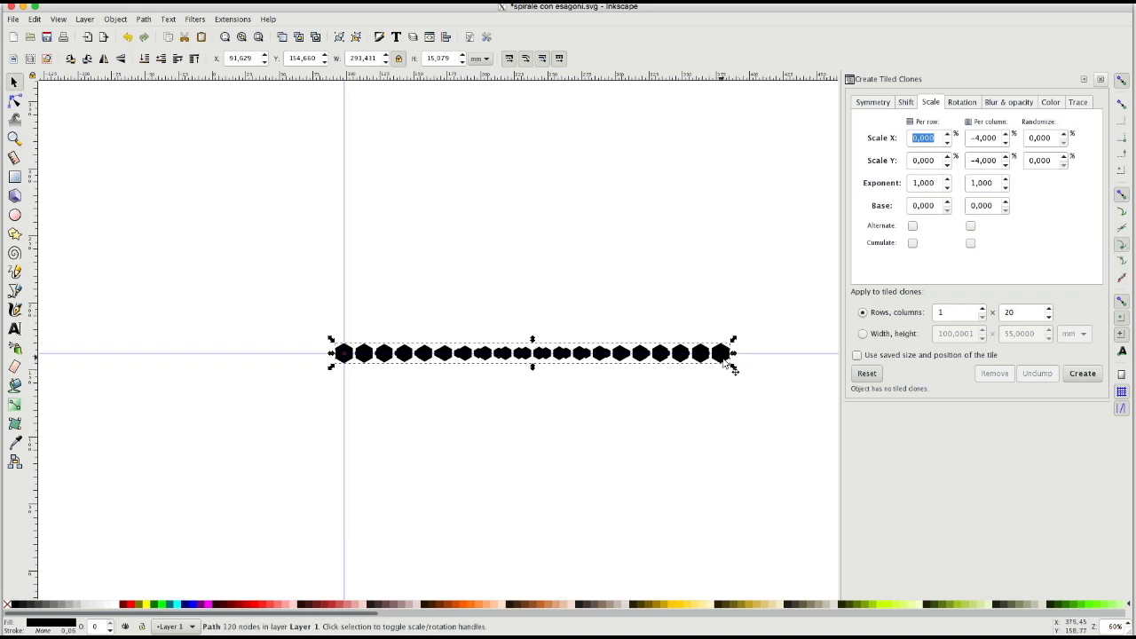
{"action": "left_click_drag", "start_coordinate": [726, 366], "coordinate": [332, 368]}
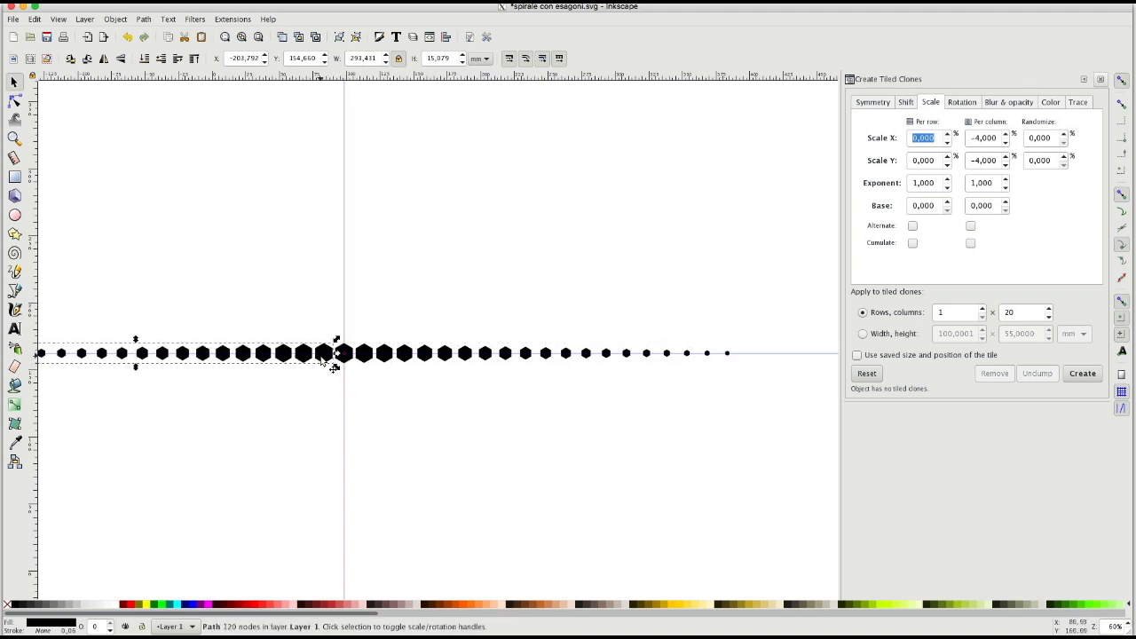
{"action": "left_click_drag", "start_coordinate": [323, 358], "coordinate": [344, 363]}
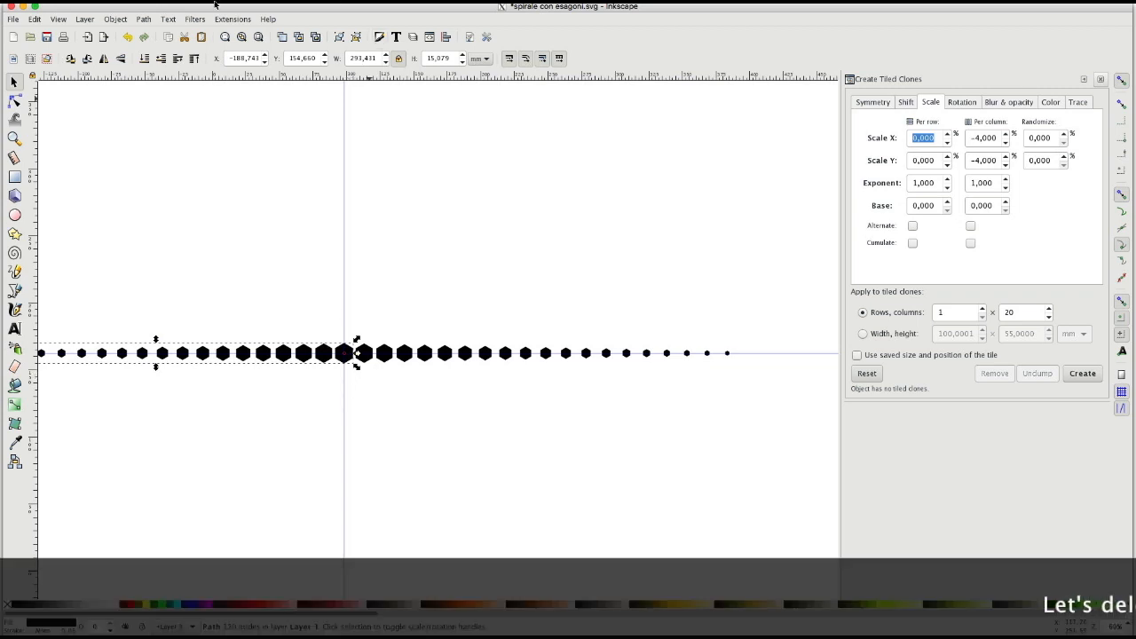
Break the flipped copy apart and delete its largest hexagon at the guide intersection
{"action": "left_click", "coordinate": [144, 18]}
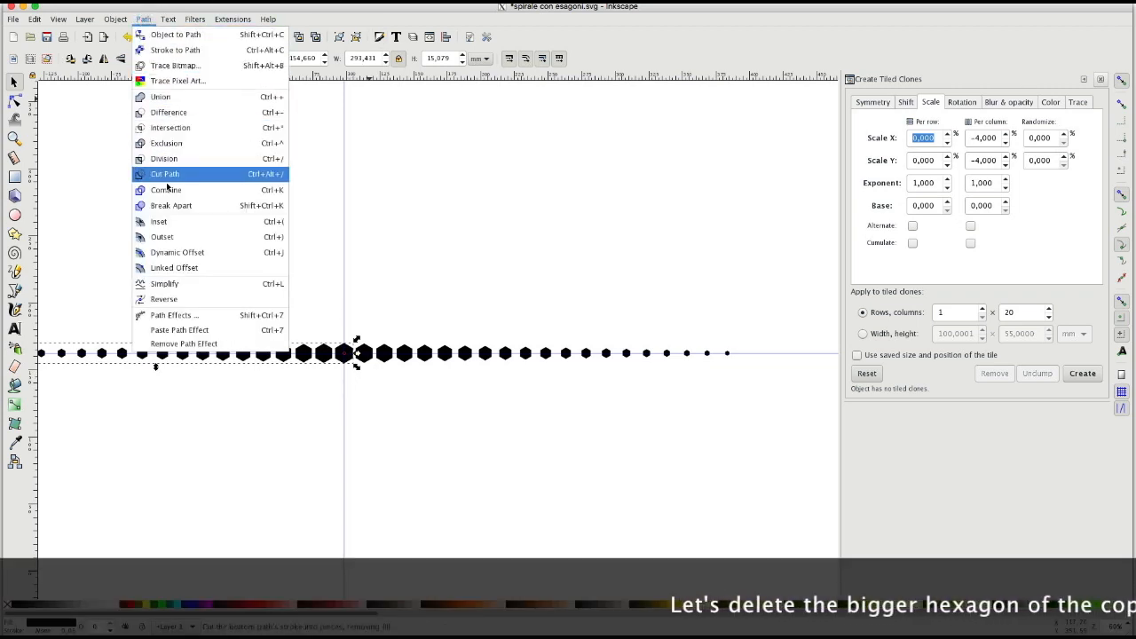
{"action": "left_click", "coordinate": [168, 205]}
{"action": "left_click", "coordinate": [407, 246]}
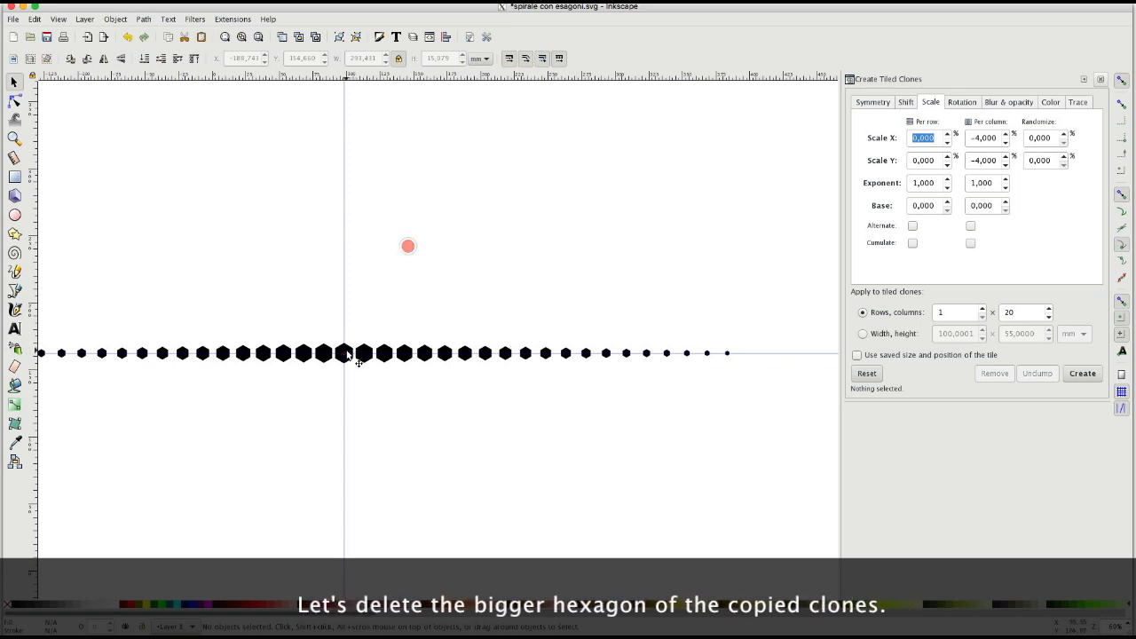
{"action": "left_click", "coordinate": [351, 354]}
{"action": "key", "text": "Delete"}
Combine all hexagons into a single path and delete all guides
{"action": "key", "text": "ctrl+a"}
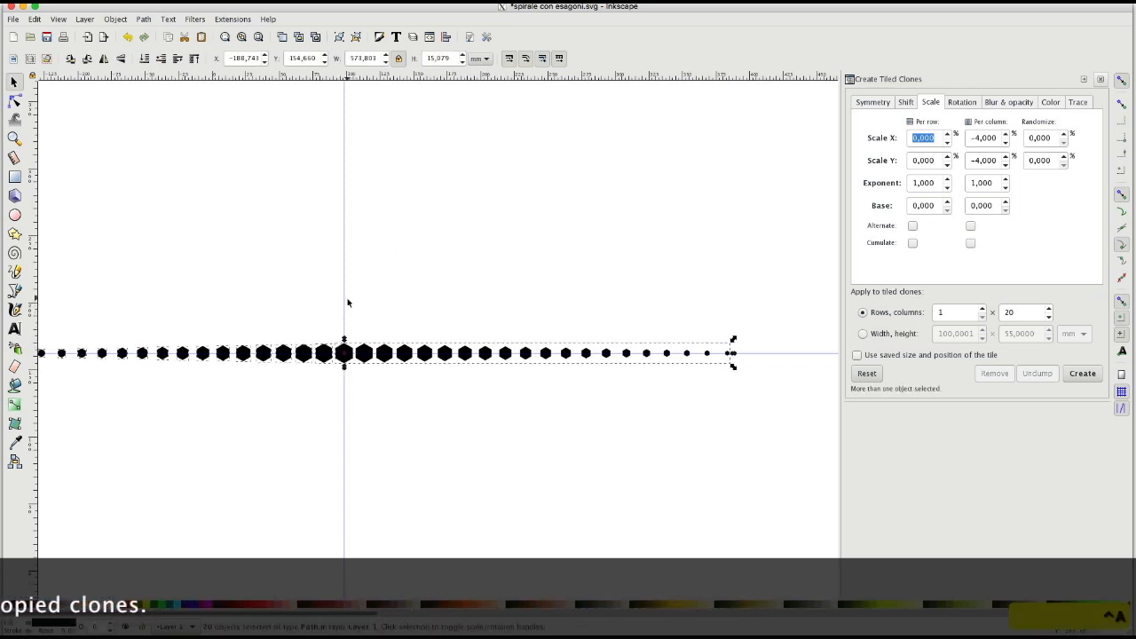
{"action": "key", "text": "ctrl+k"}
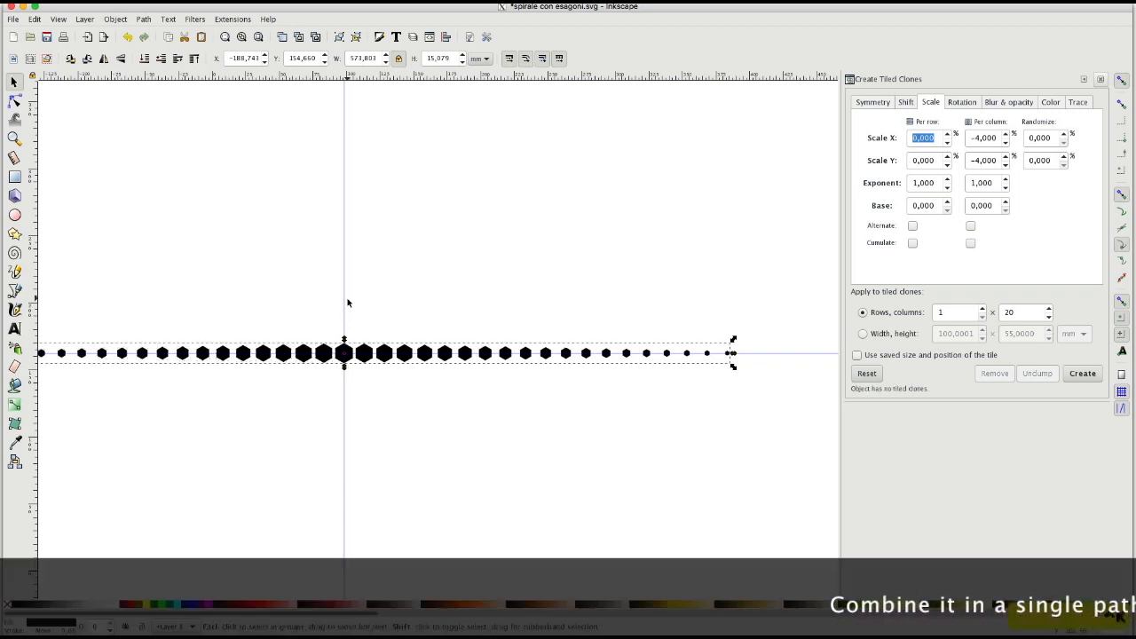
{"action": "scroll", "coordinate": [409, 296], "scroll_direction": "down", "scroll_amount": 2}
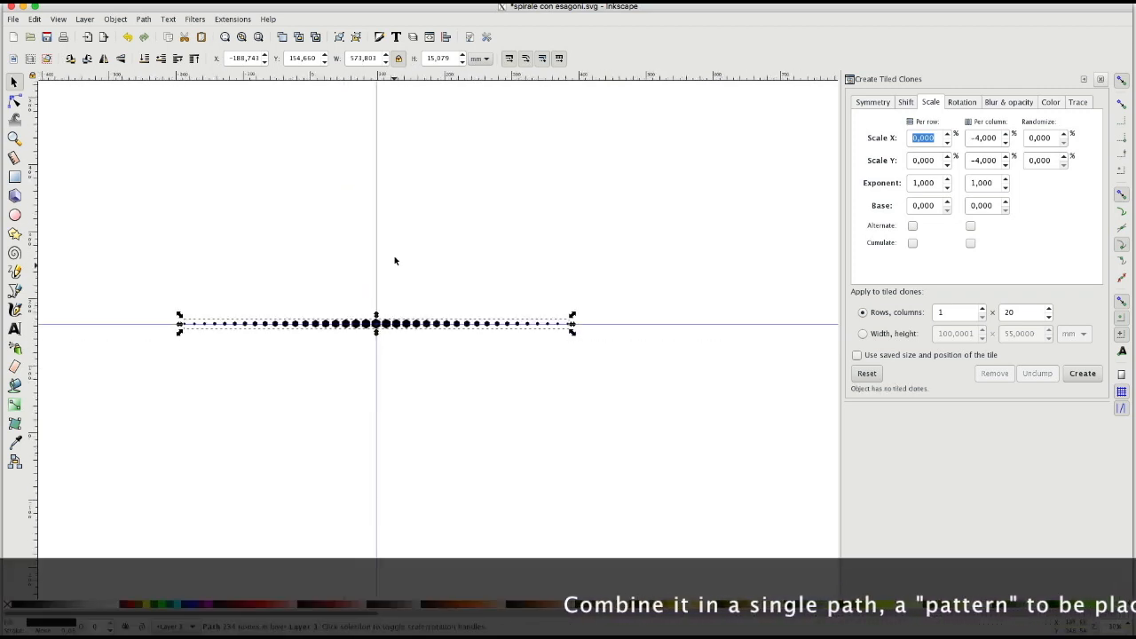
{"action": "left_click", "coordinate": [37, 19]}
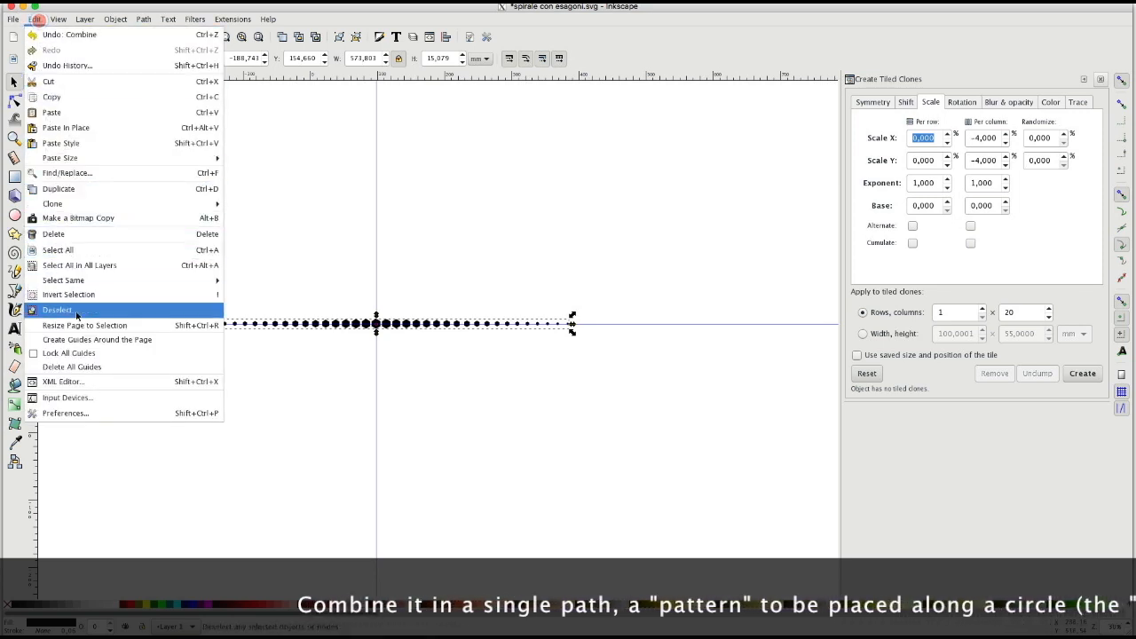
{"action": "left_click", "coordinate": [78, 366]}
Draw a circle about 250 mm in diameter below the hexagon row and convert it to a path
{"action": "left_click", "coordinate": [14, 214]}
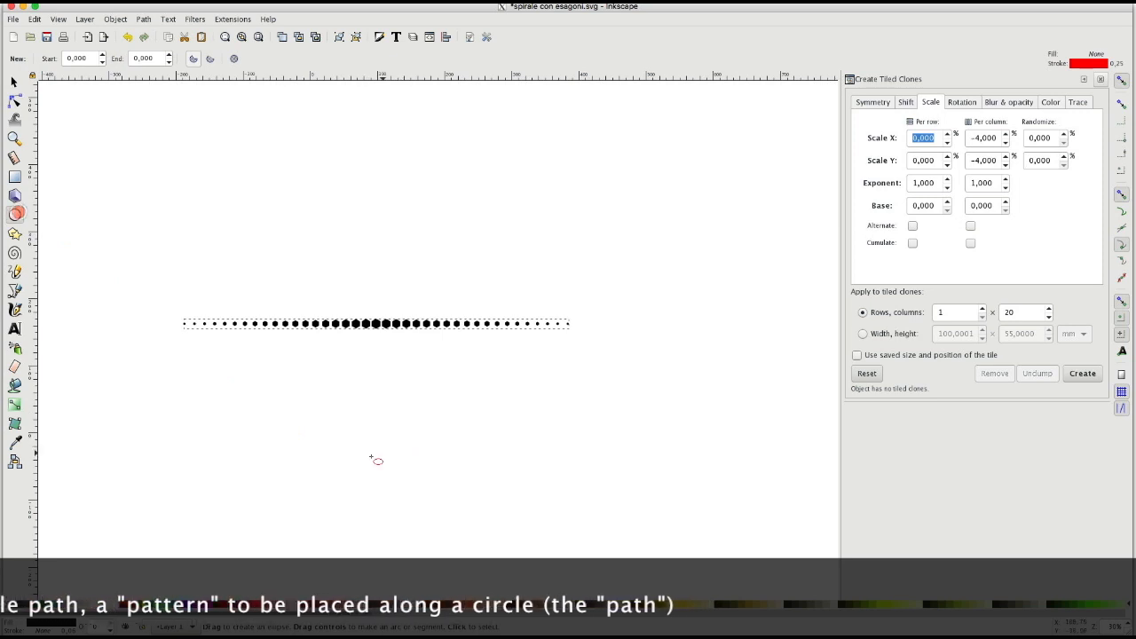
{"action": "left_click_drag", "start_coordinate": [374, 455], "coordinate": [480, 538]}
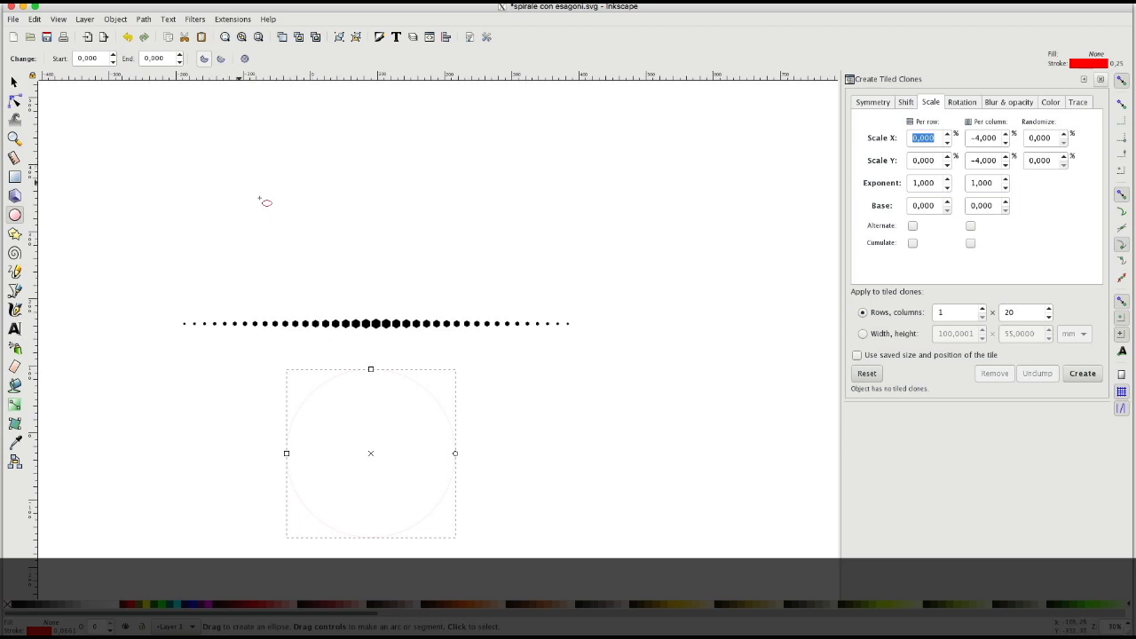
{"action": "key", "text": "3"}
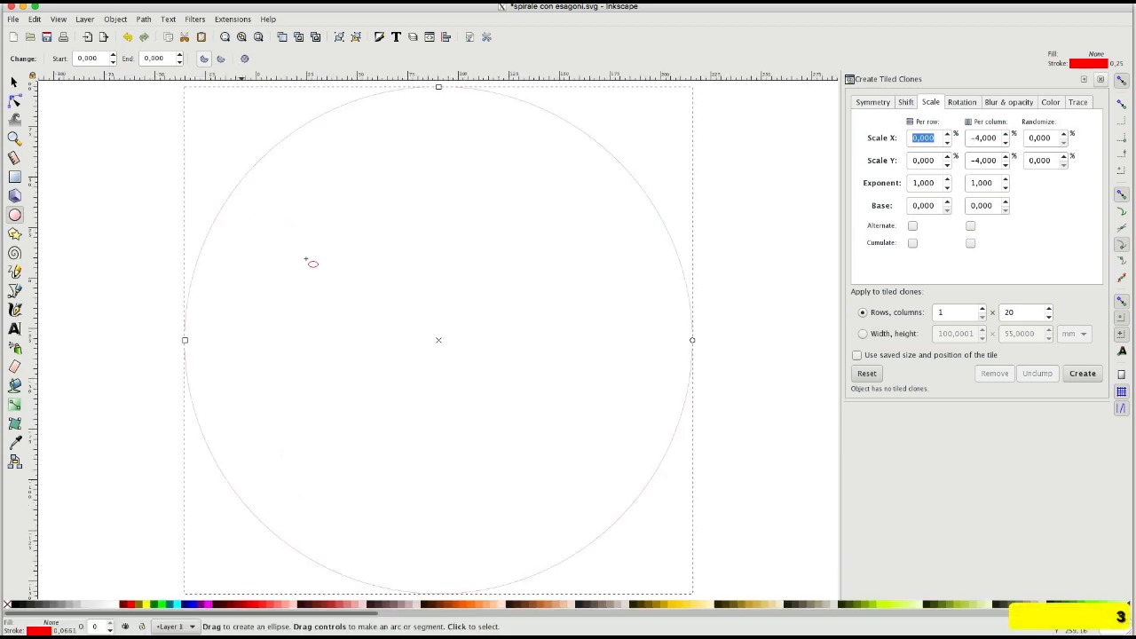
{"action": "left_click", "coordinate": [144, 19]}
{"action": "left_click", "coordinate": [148, 33]}
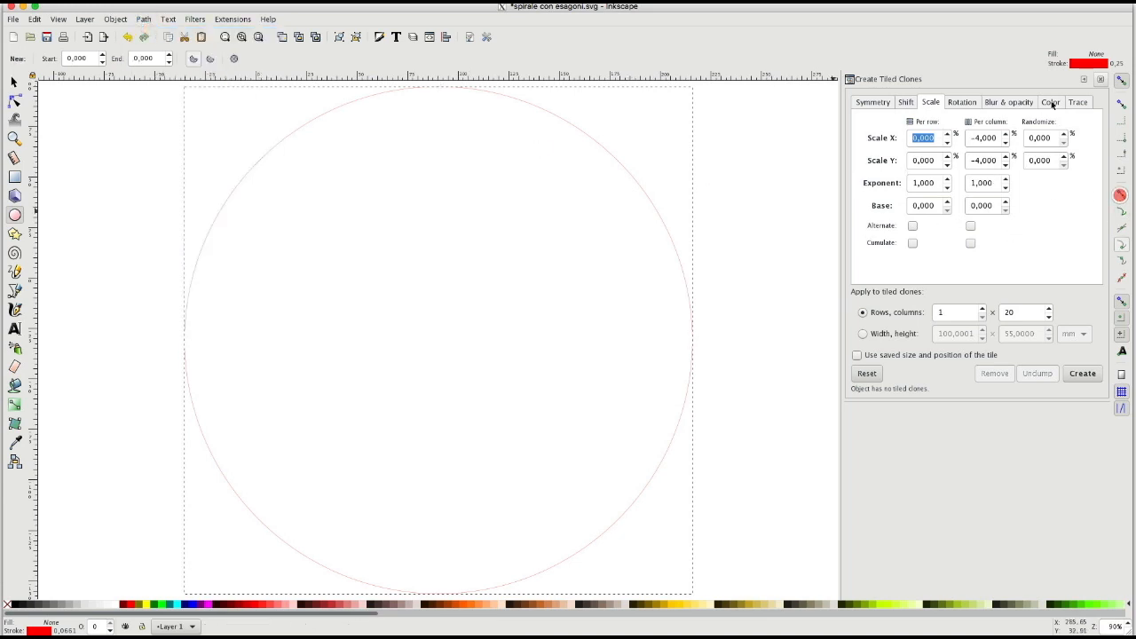
Place a horizontal and a vertical guide crossing at the circle's centre
{"action": "left_click_drag", "start_coordinate": [433, 80], "coordinate": [436, 347]}
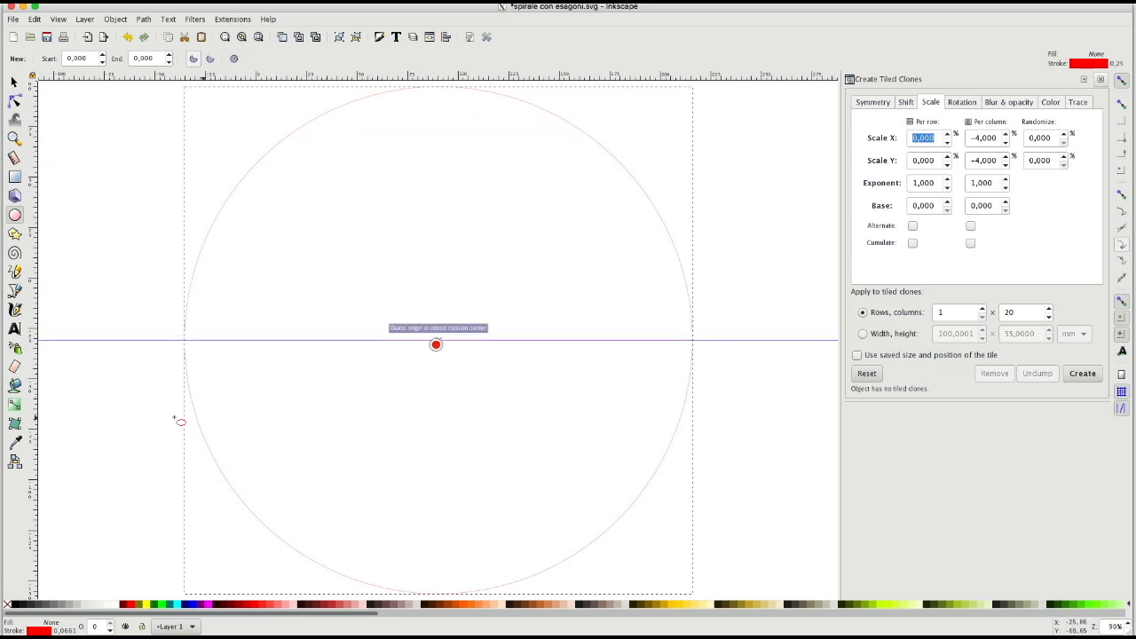
{"action": "left_click_drag", "start_coordinate": [36, 397], "coordinate": [439, 344]}
{"action": "scroll", "coordinate": [457, 336], "scroll_direction": "down", "scroll_amount": 4}
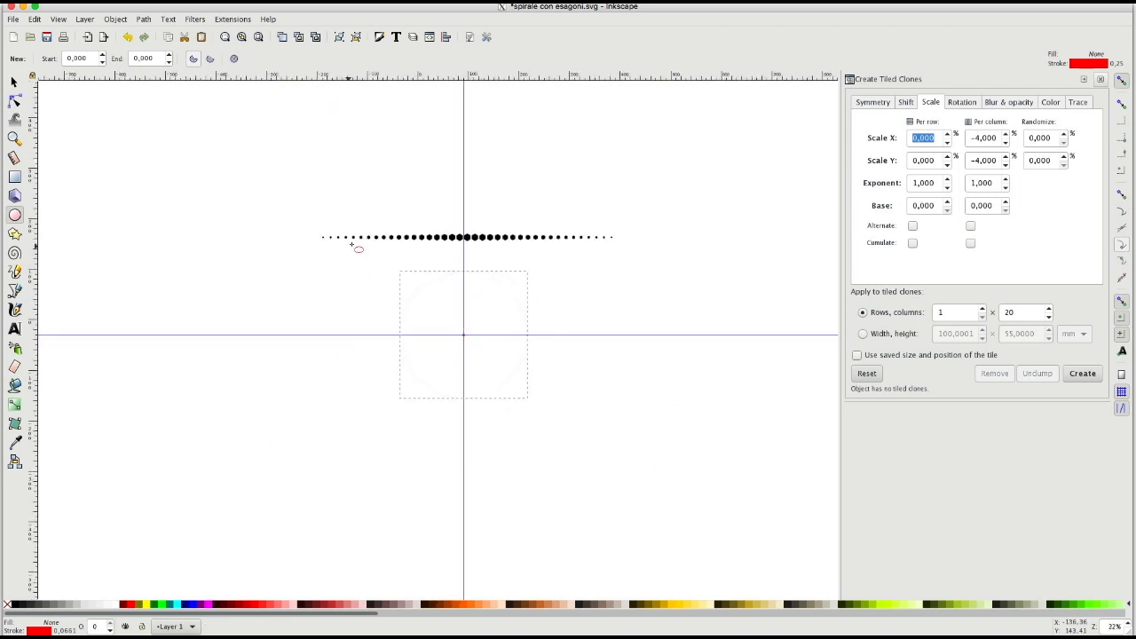
Bring the combined hexagon row to the front of the stacking order, above the circle
{"action": "key", "text": "Escape"}
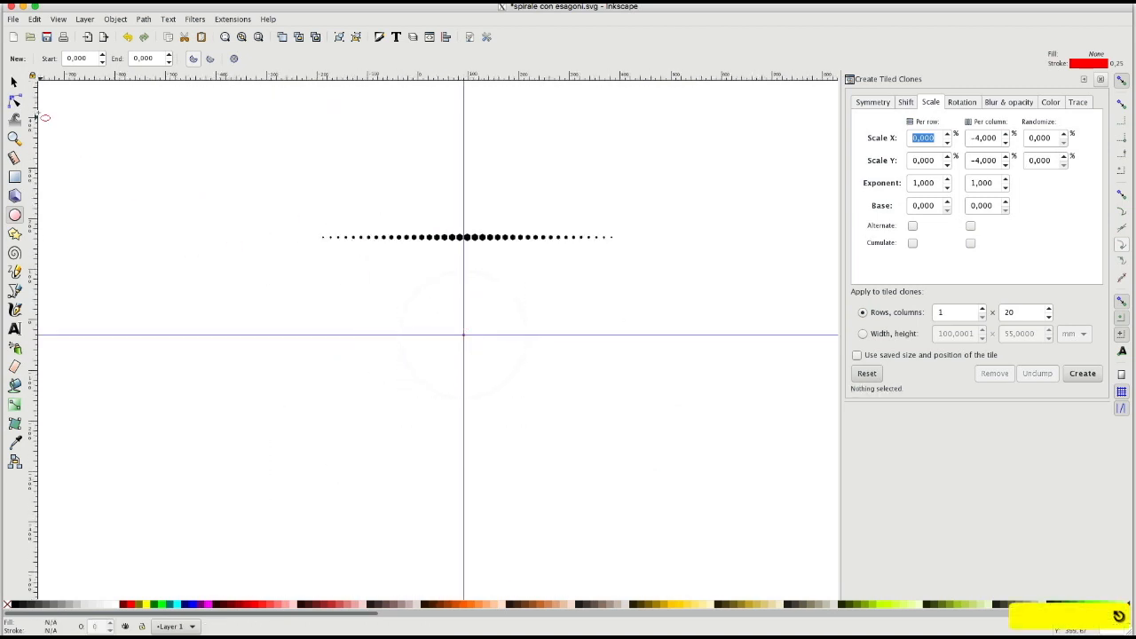
{"action": "left_click", "coordinate": [14, 82]}
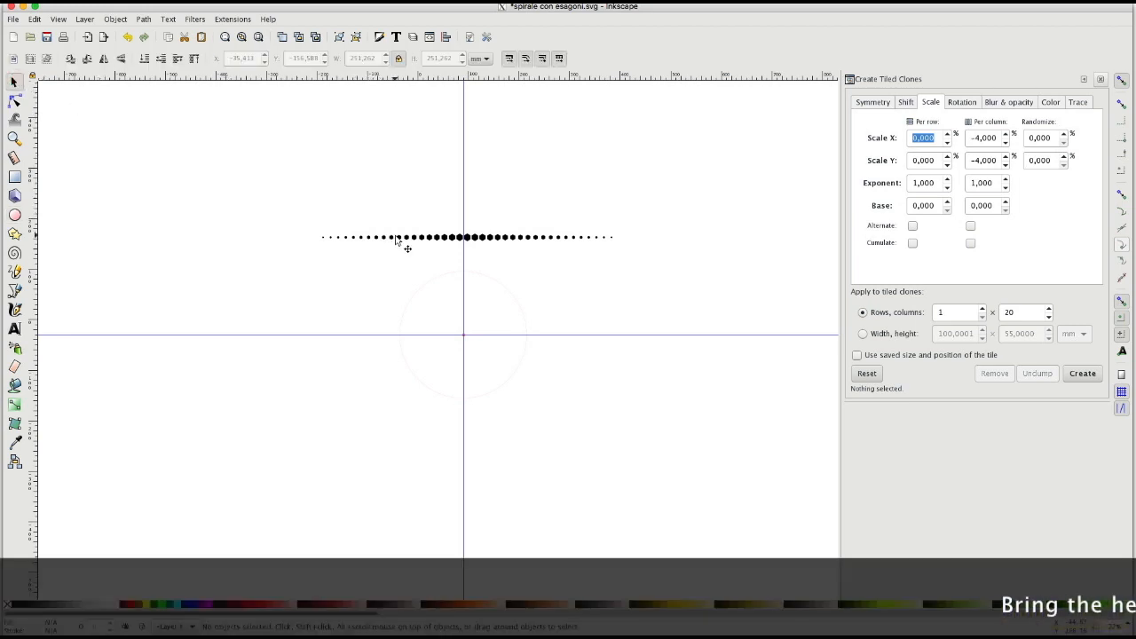
{"action": "left_click", "coordinate": [397, 239]}
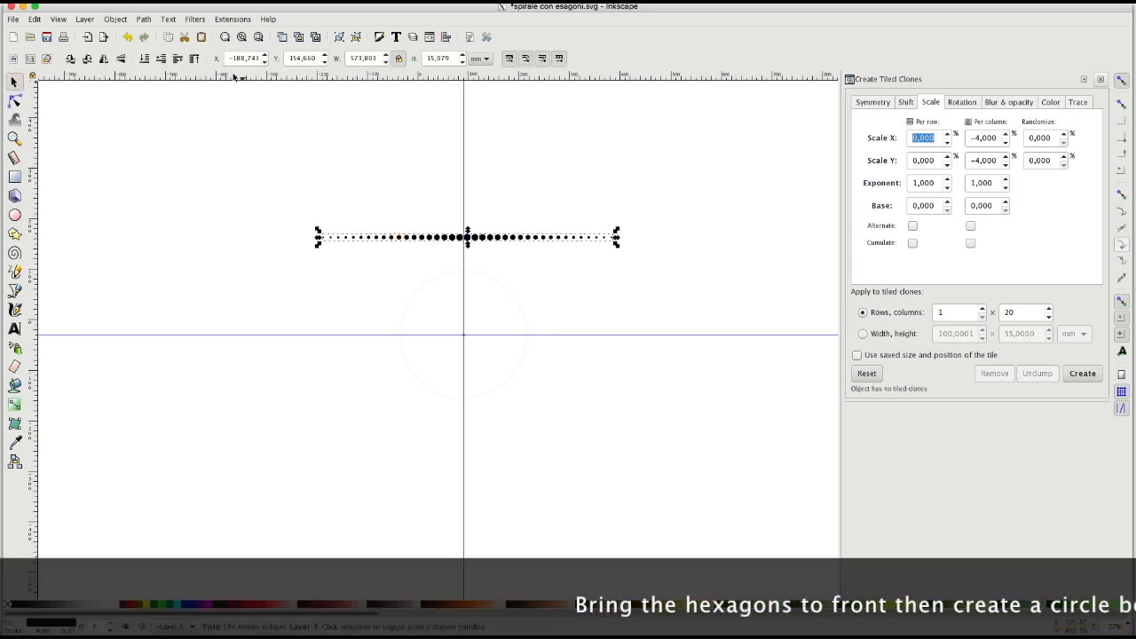
{"action": "left_click", "coordinate": [197, 61]}
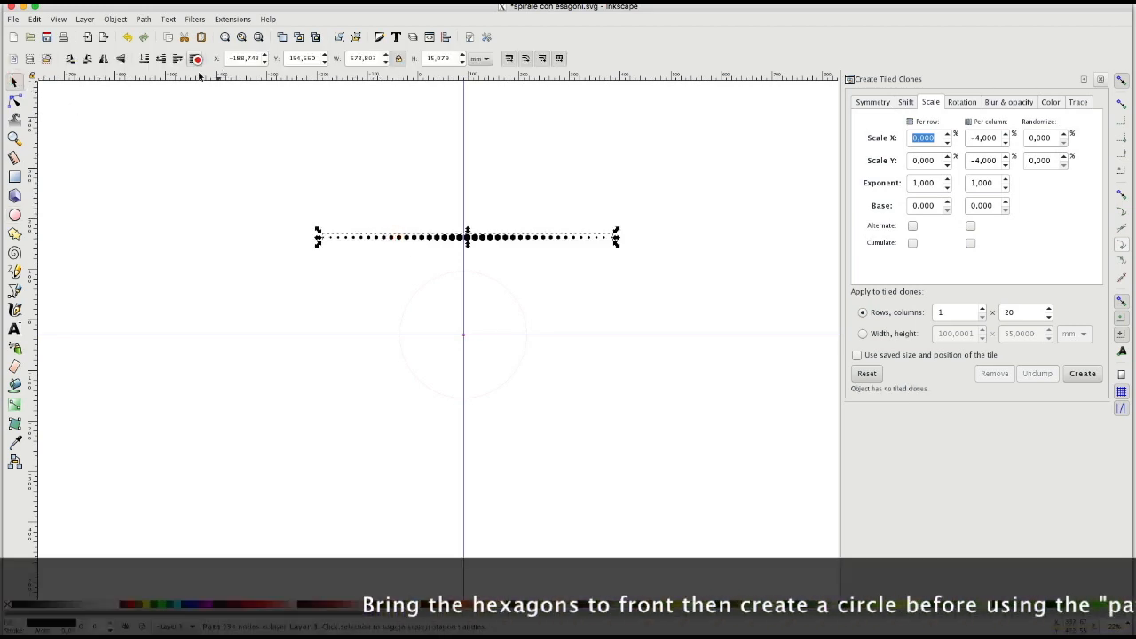
Preview the hexagon row as a single Snake-type Pattern along Path on the circle, and close without applying
{"action": "left_click", "coordinate": [520, 369], "text": "shift"}
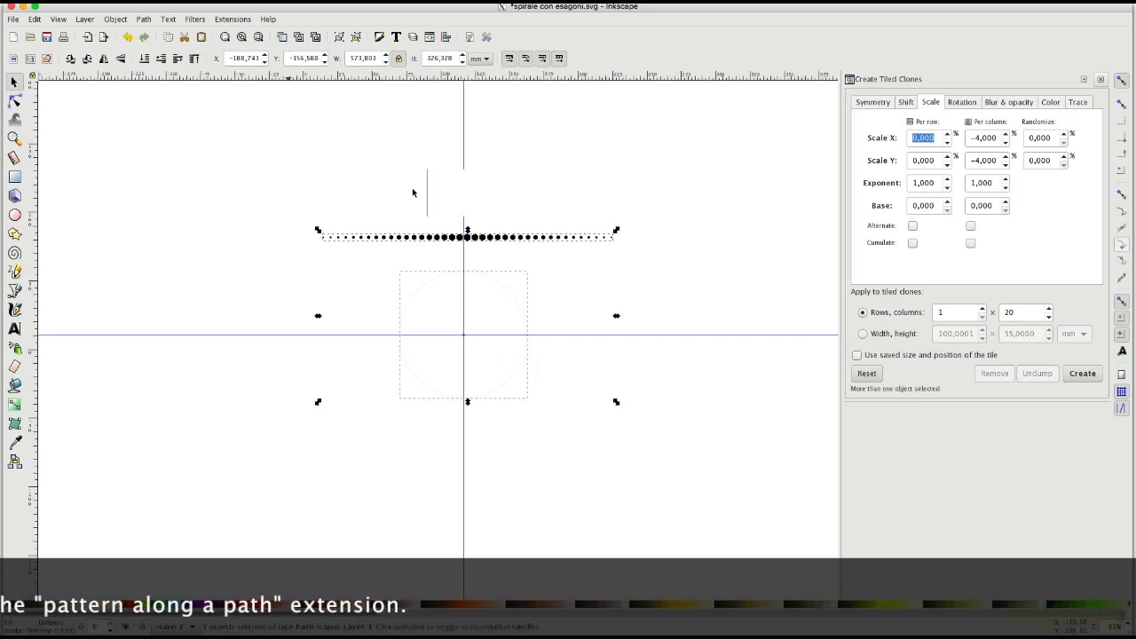
{"action": "key", "text": "3"}
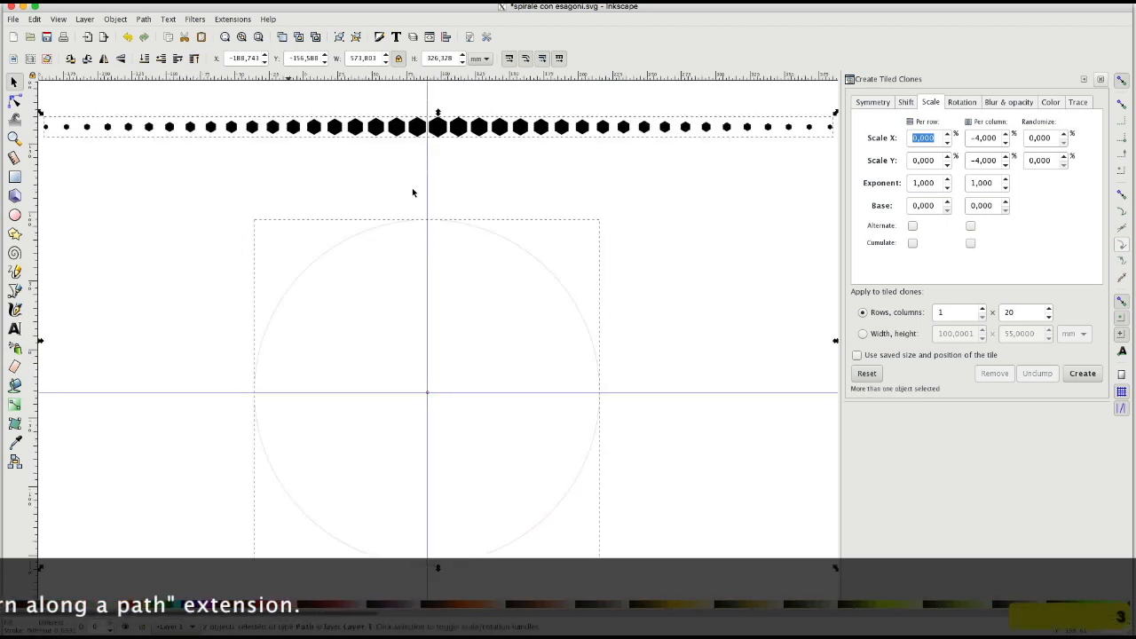
{"action": "left_click", "coordinate": [1100, 79]}
{"action": "left_click_drag", "start_coordinate": [327, 205], "coordinate": [415, 196]}
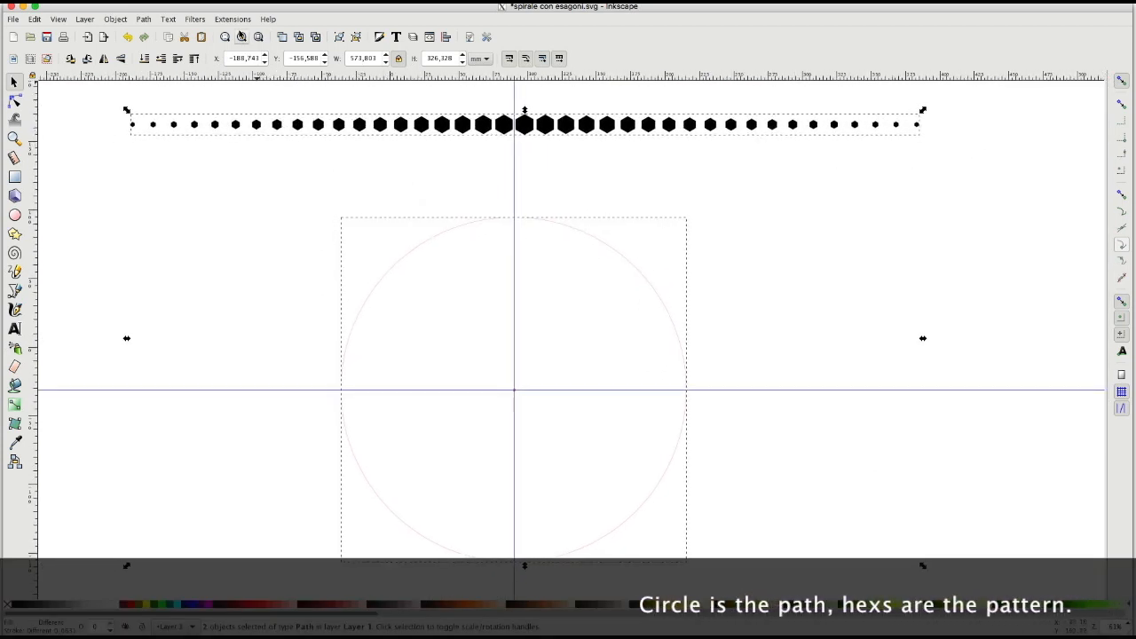
{"action": "left_click", "coordinate": [232, 19]}
{"action": "mouse_move", "coordinate": [343, 133]}
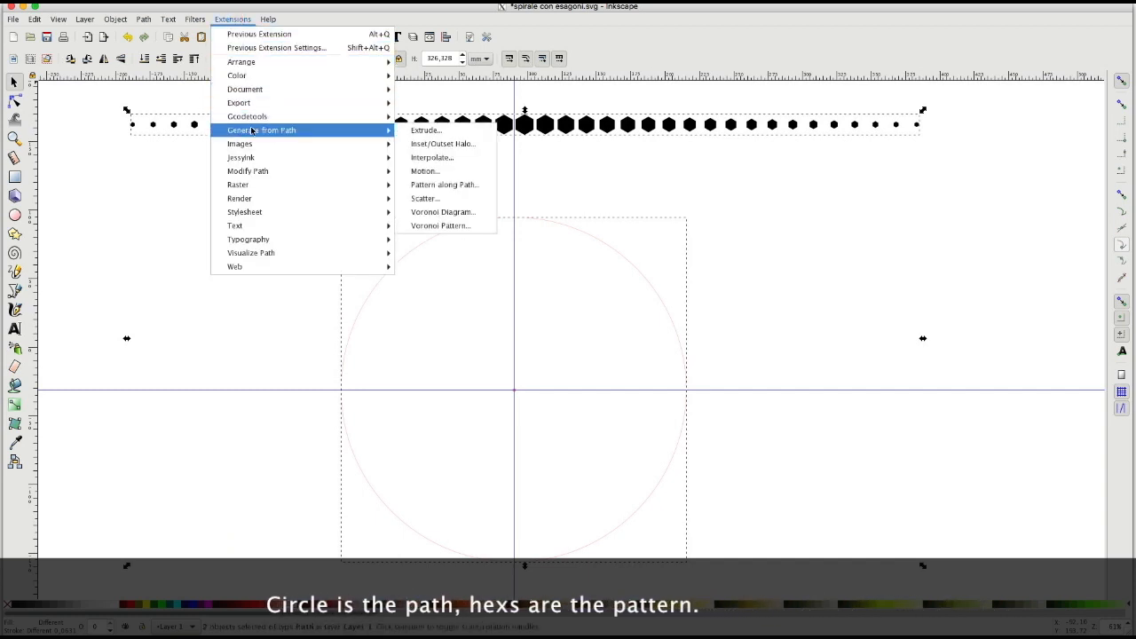
{"action": "left_click", "coordinate": [441, 184]}
{"action": "left_click_drag", "start_coordinate": [574, 218], "coordinate": [843, 212]}
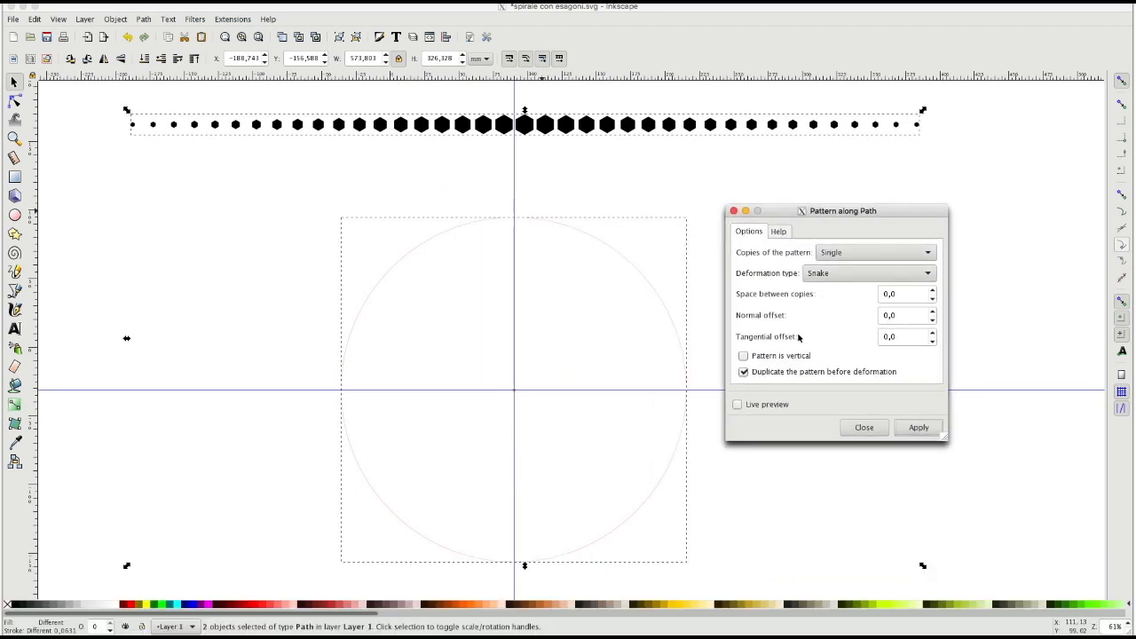
{"action": "left_click", "coordinate": [738, 405]}
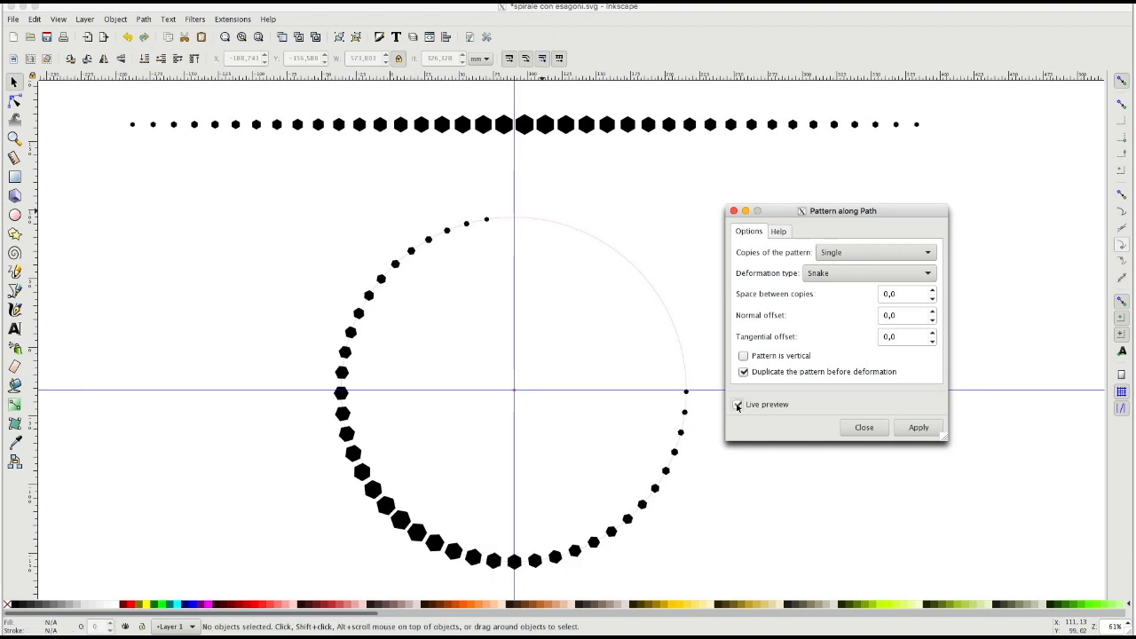
{"action": "left_click", "coordinate": [865, 429]}
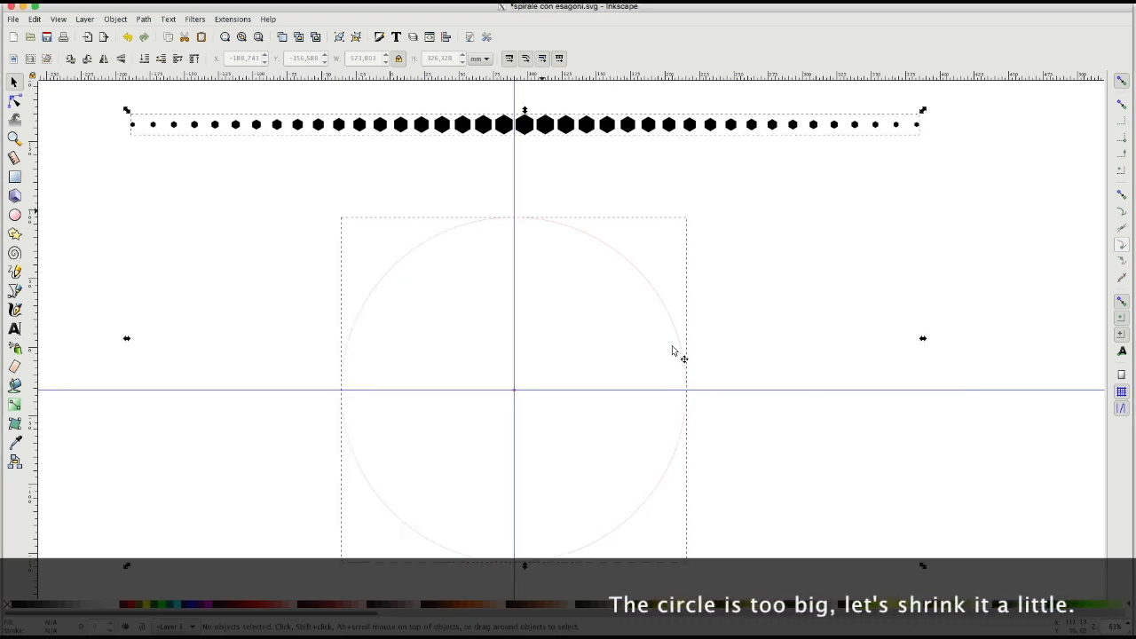
Shrink the circle to about 205 mm in diameter, keeping it centred on the guide intersection
{"action": "left_click", "coordinate": [673, 318]}
{"action": "left_click", "coordinate": [745, 324]}
{"action": "left_click", "coordinate": [675, 323]}
{"action": "left_click_drag", "start_coordinate": [687, 219], "coordinate": [662, 246]}
{"action": "left_click_drag", "start_coordinate": [660, 248], "coordinate": [660, 246]}
Apply Pattern along Path to the hexagon row and the circle with a single copy and Snake deformation
{"action": "left_click", "coordinate": [625, 125], "text": "shift"}
{"action": "left_click", "coordinate": [232, 19]}
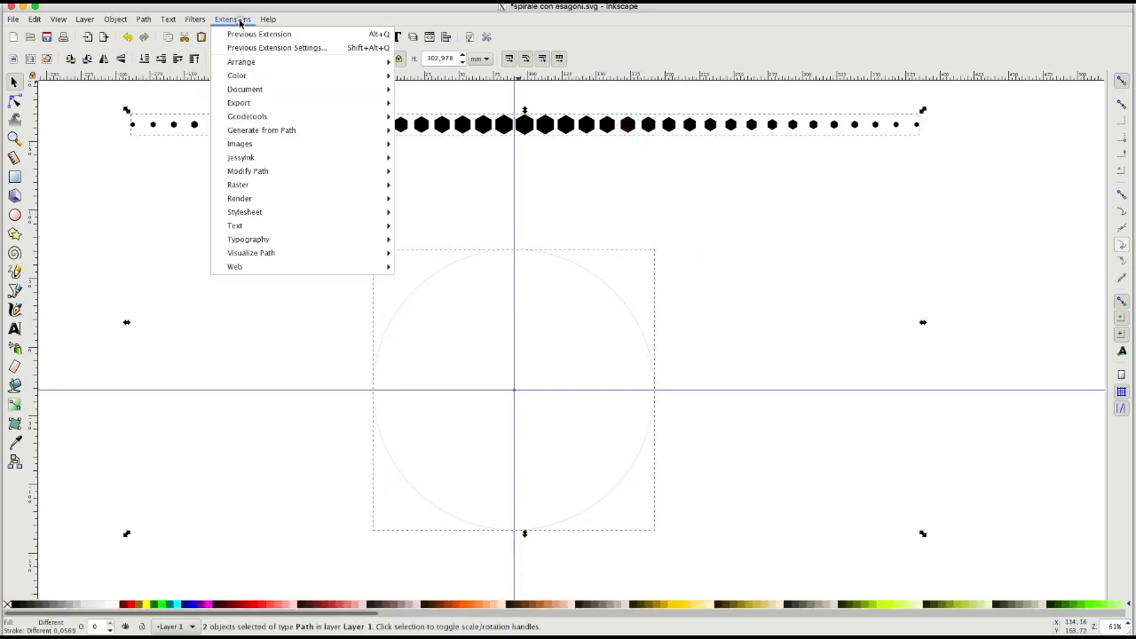
{"action": "mouse_move", "coordinate": [293, 131]}
{"action": "left_click", "coordinate": [453, 186]}
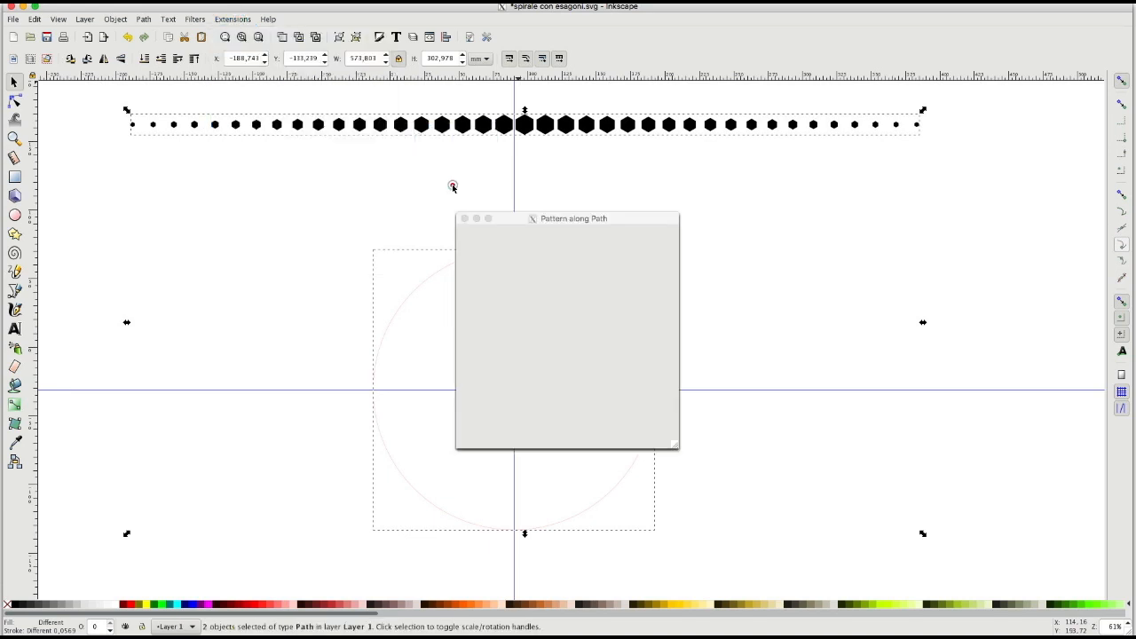
{"action": "left_click_drag", "start_coordinate": [582, 222], "coordinate": [864, 251]}
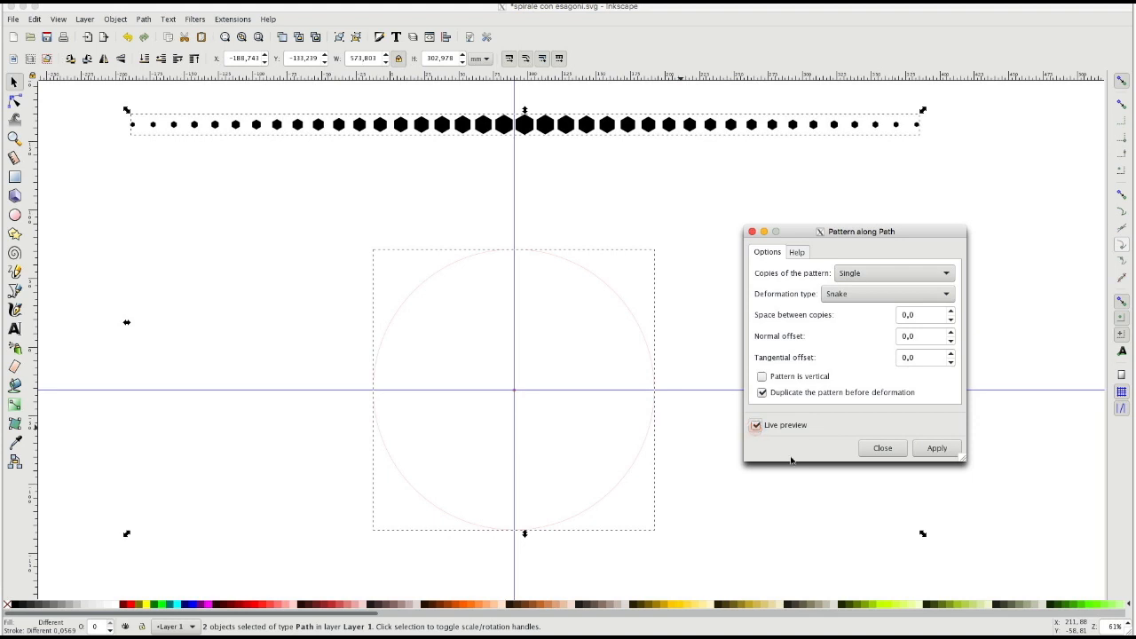
{"action": "left_click", "coordinate": [937, 449]}
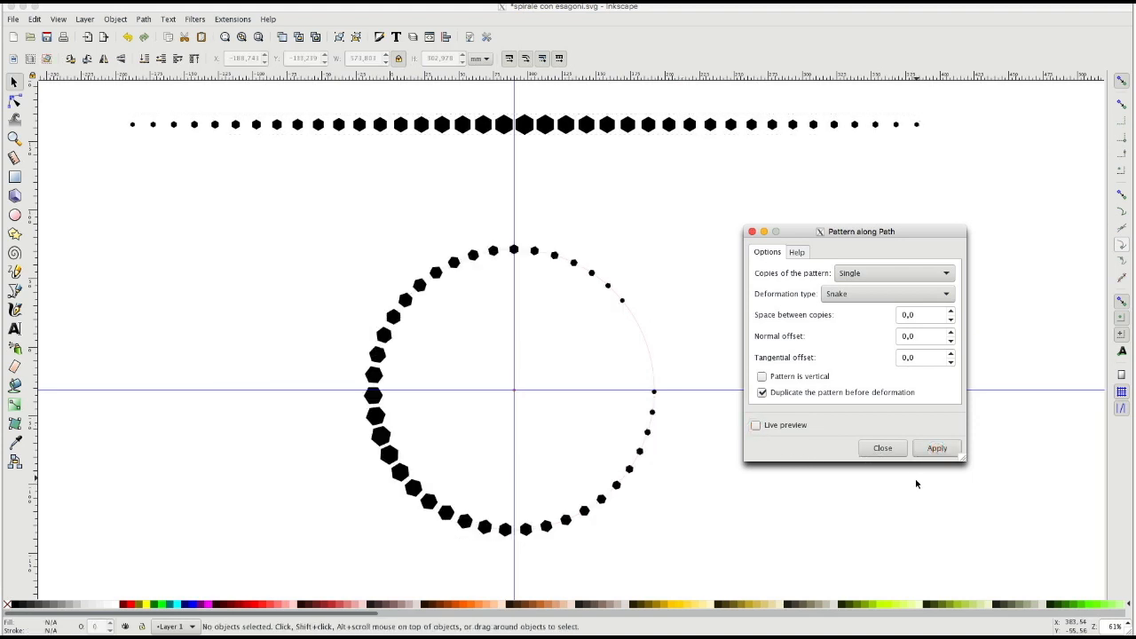
{"action": "left_click", "coordinate": [750, 232]}
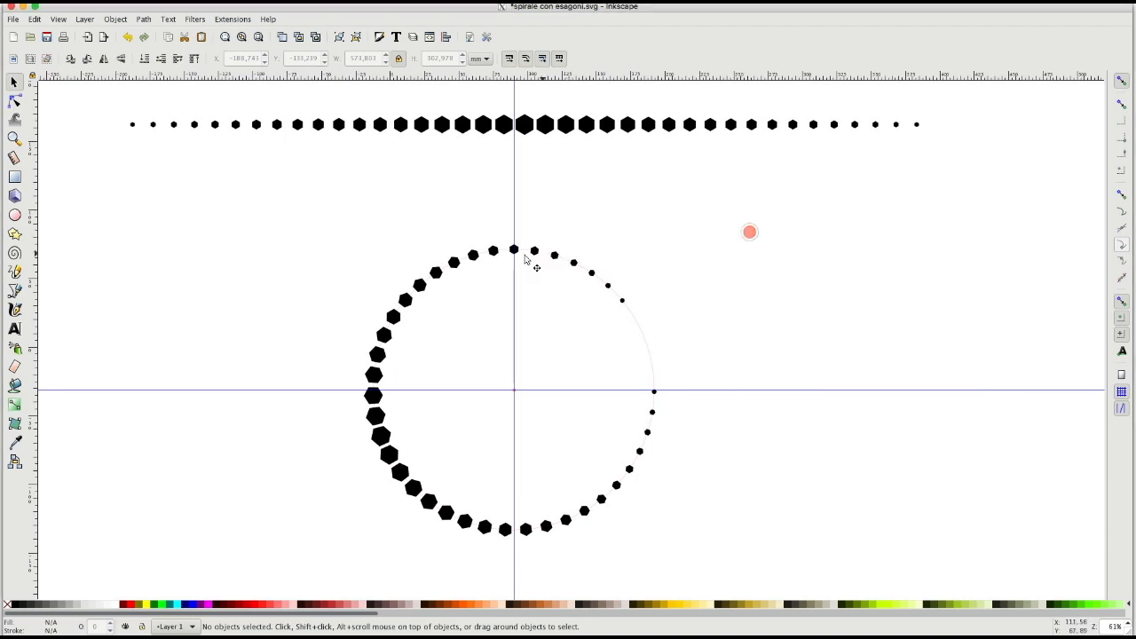
Rotate the hexagon ring so its largest hexagon sits at the top on the vertical guide, and centre it on the guide intersection
{"action": "left_click", "coordinate": [376, 419]}
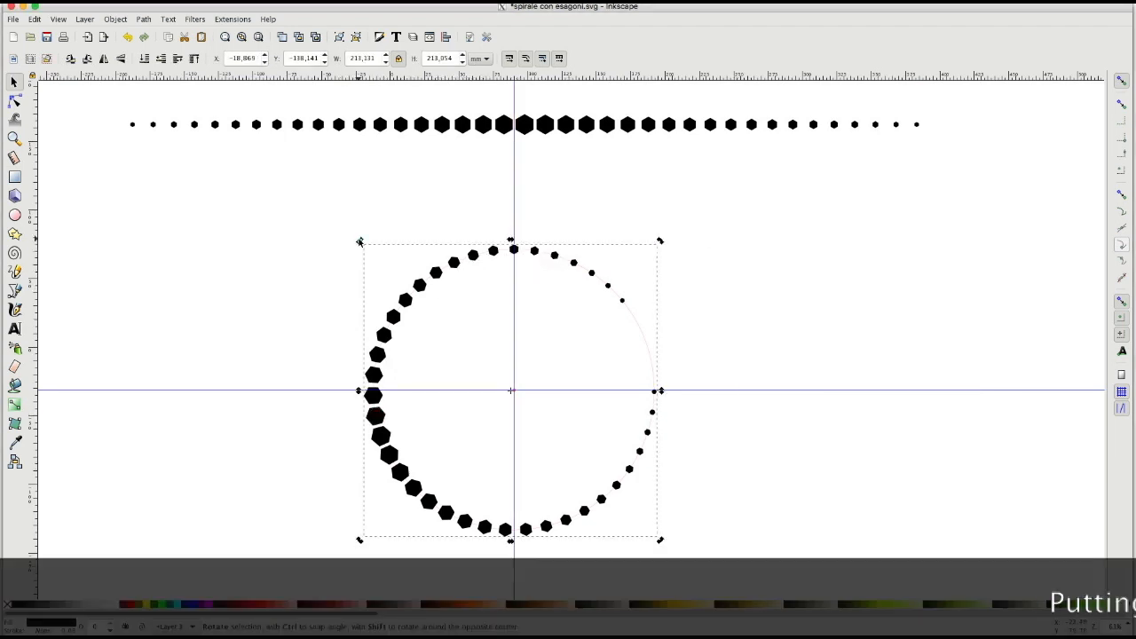
{"action": "left_click_drag", "start_coordinate": [360, 241], "coordinate": [703, 299]}
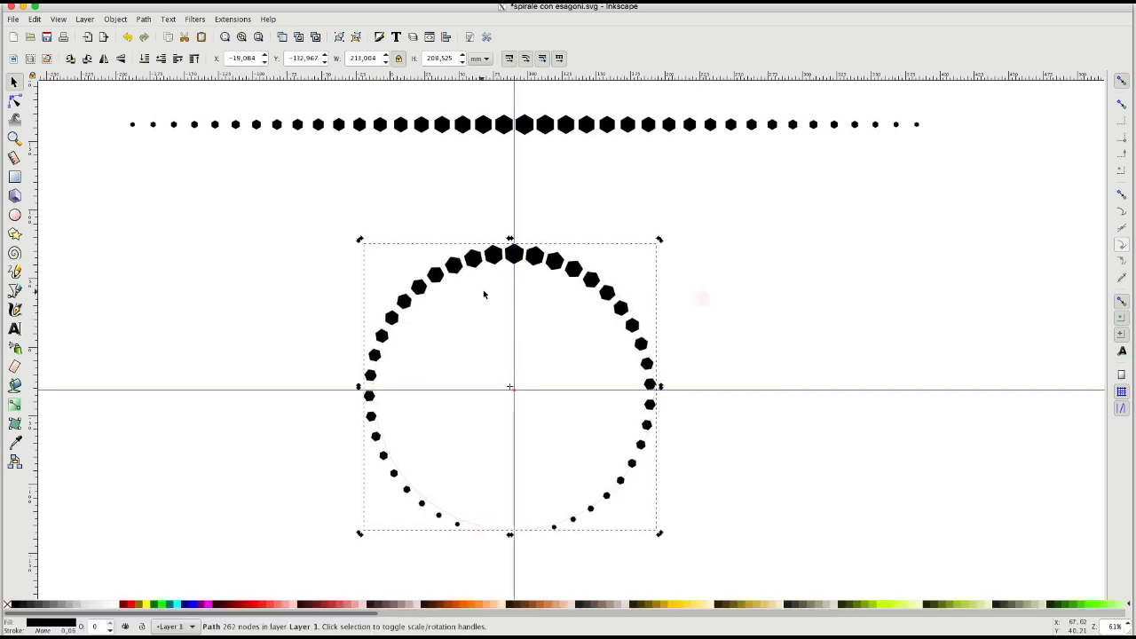
{"action": "left_click_drag", "start_coordinate": [511, 260], "coordinate": [518, 264]}
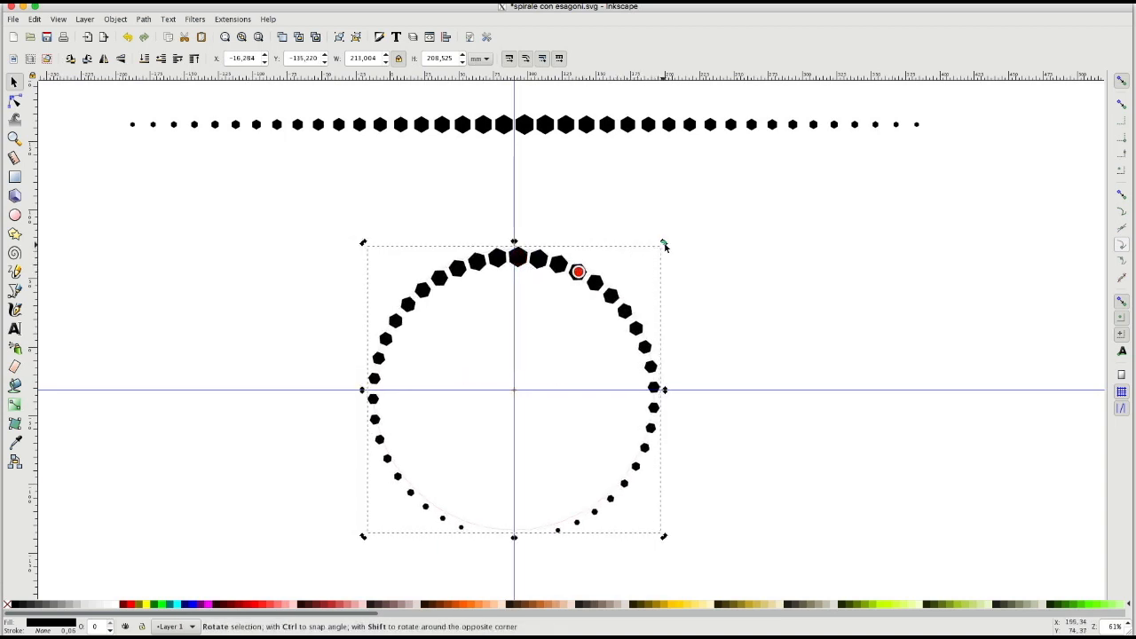
{"action": "left_click_drag", "start_coordinate": [665, 244], "coordinate": [659, 245]}
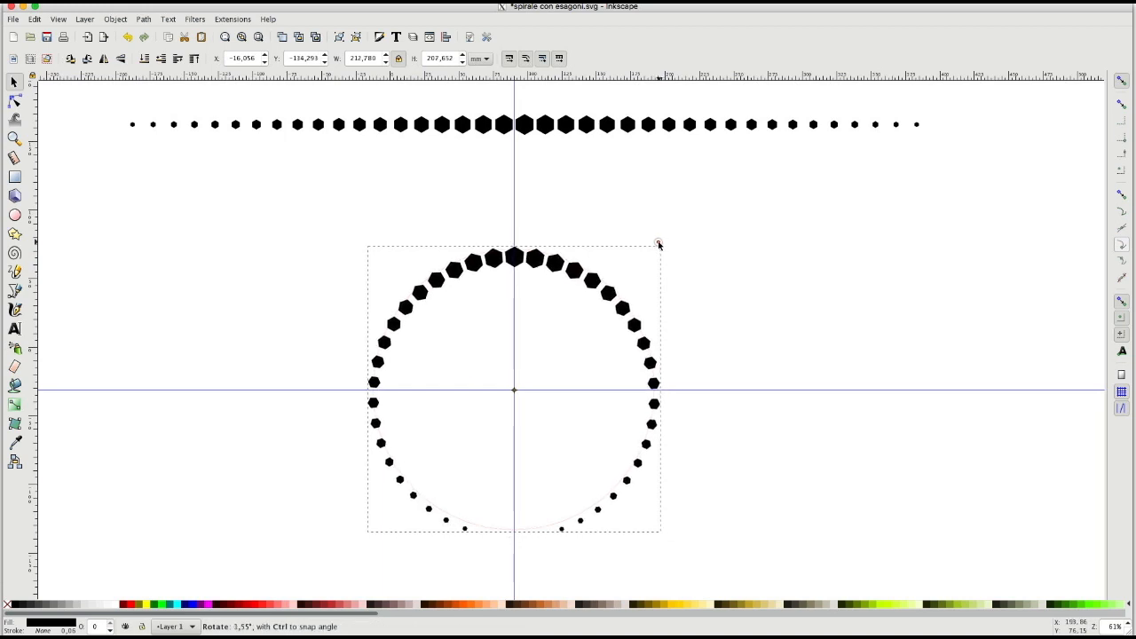
Delete the circle path lying beneath the hexagon ring
{"action": "left_click", "coordinate": [496, 533], "text": "alt"}
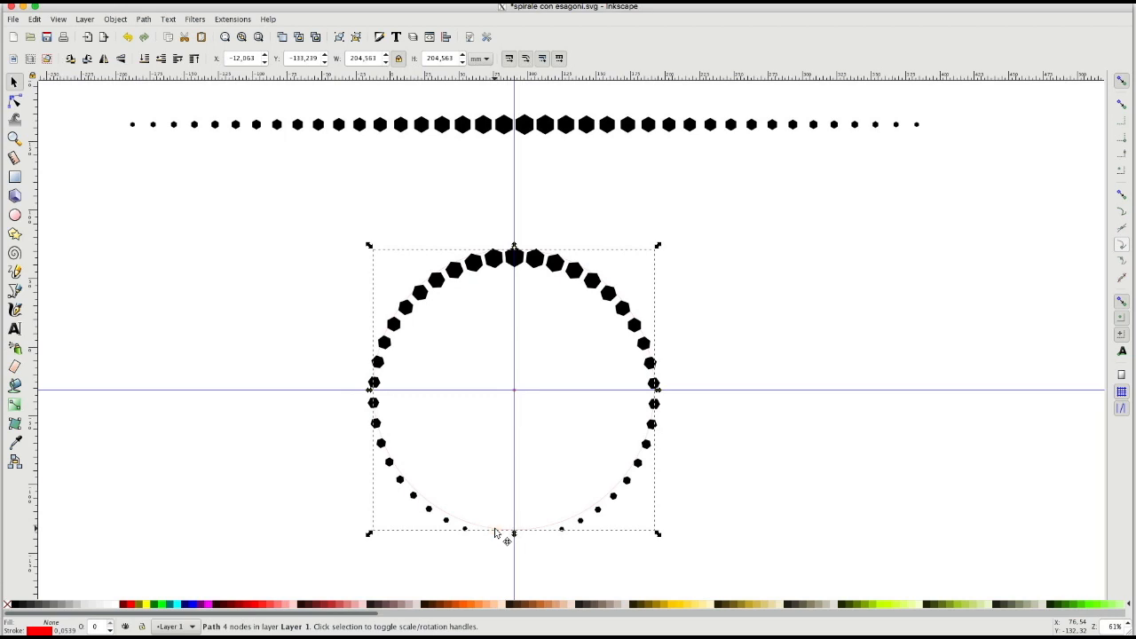
{"action": "key", "text": "BackSpace"}
Reset the tiled clone settings for the hexagon ring and set 12 rows, 1 column and Exclude tile per row and per column
{"action": "left_click", "coordinate": [514, 258]}
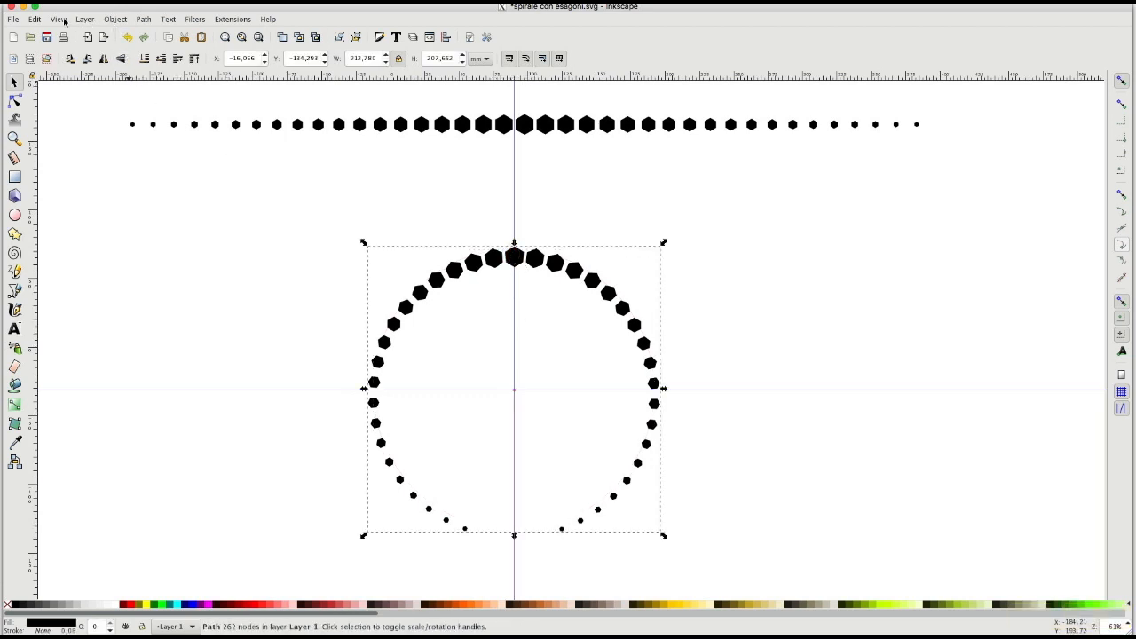
{"action": "left_click", "coordinate": [37, 18]}
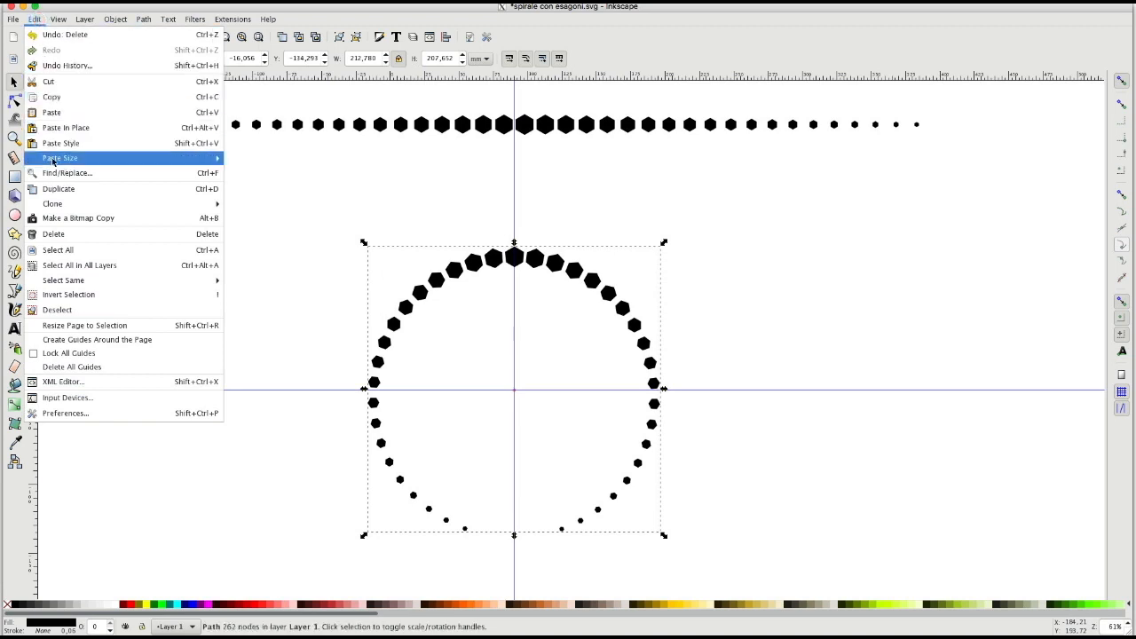
{"action": "mouse_move", "coordinate": [51, 204]}
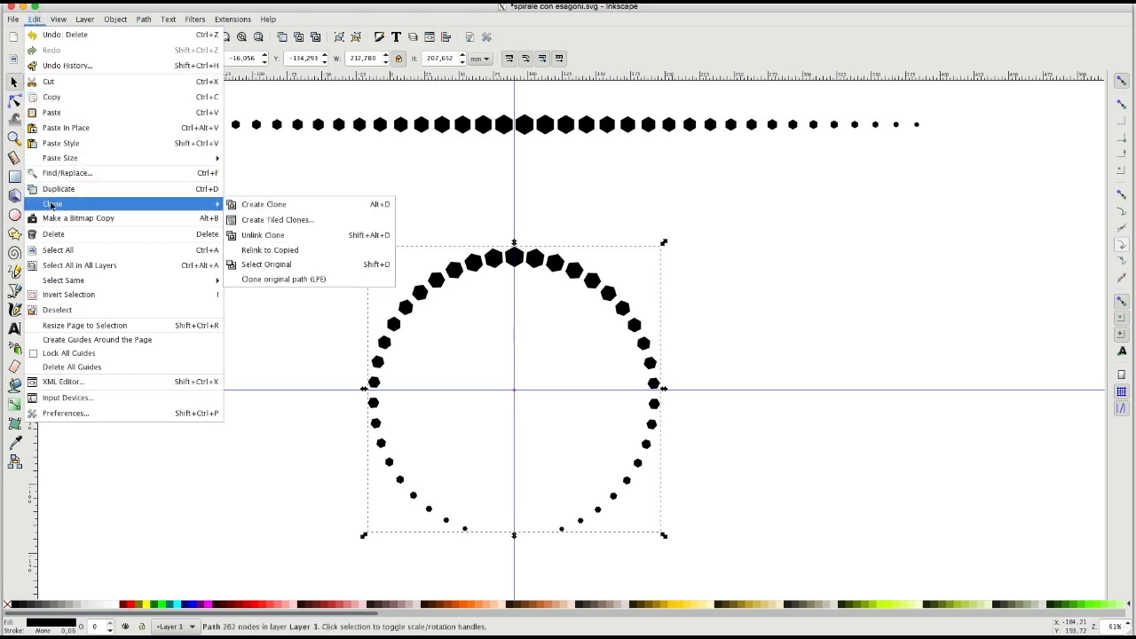
{"action": "left_click", "coordinate": [310, 220]}
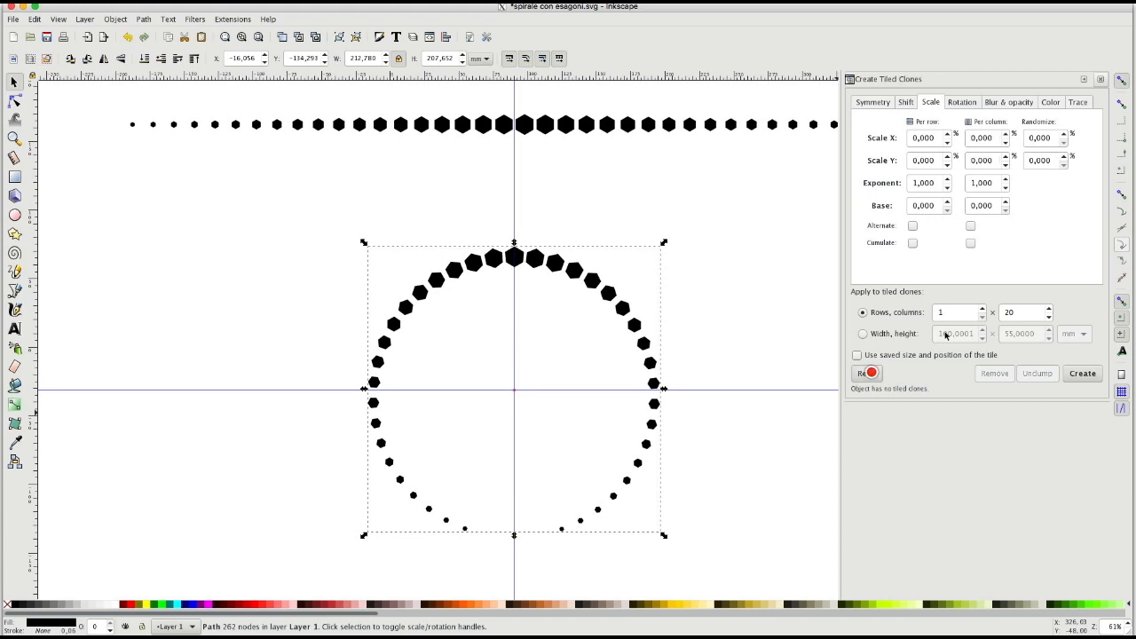
{"action": "type", "text": "12"}
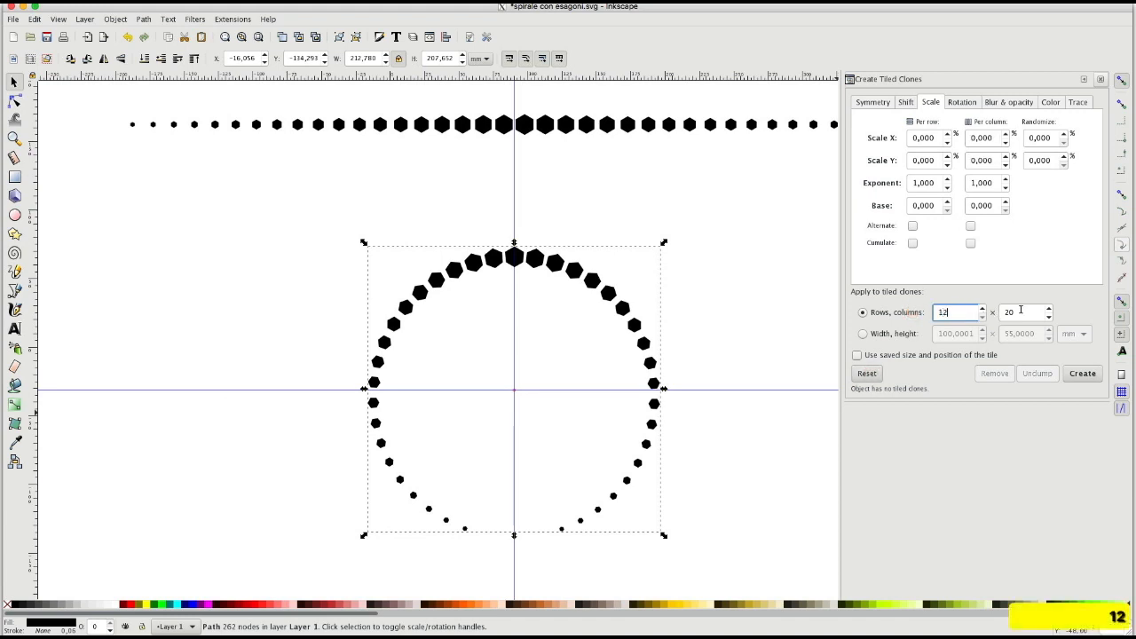
{"action": "type", "text": "1"}
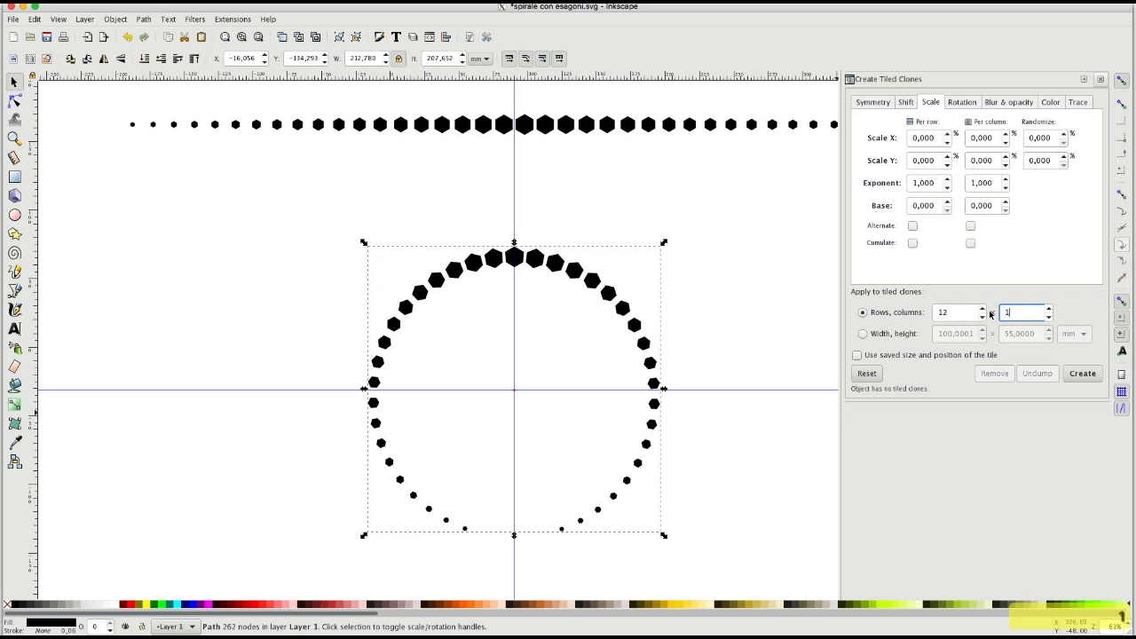
{"action": "left_click", "coordinate": [908, 105]}
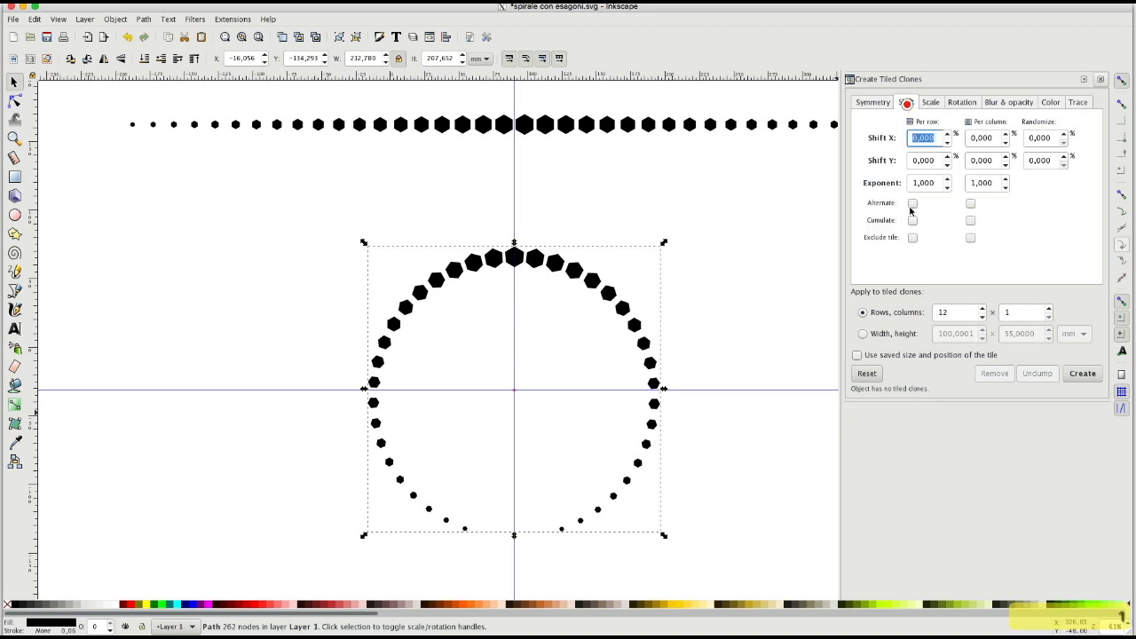
{"action": "left_click", "coordinate": [971, 238]}
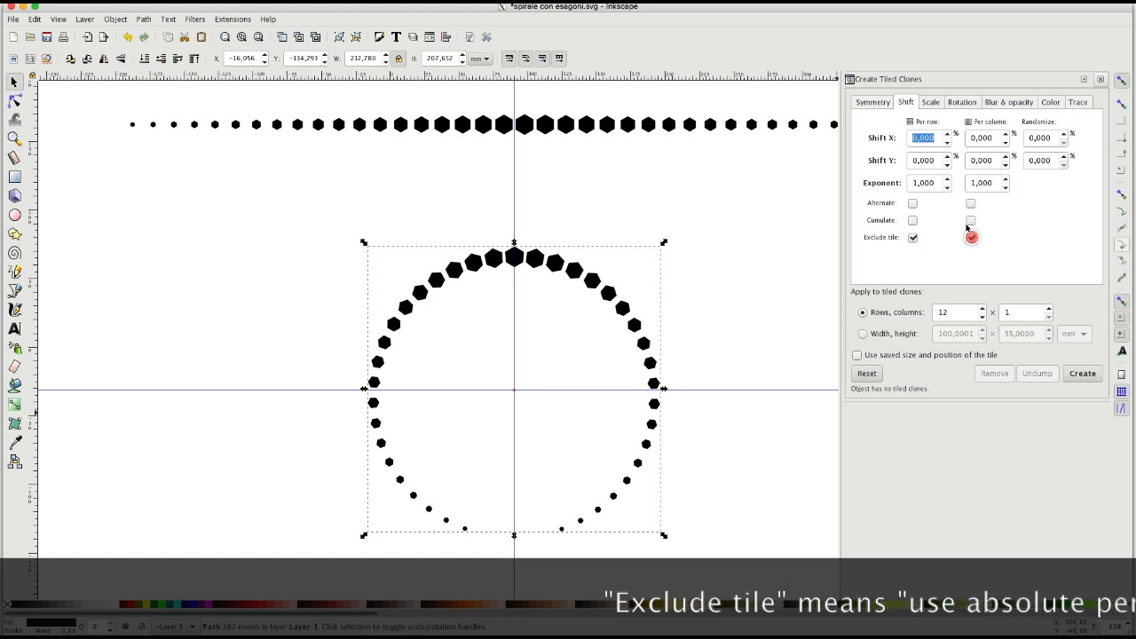
Set Scale X and Scale Y to -6% per row and create the tiled clones of the hexagon ring
{"action": "left_click", "coordinate": [931, 103]}
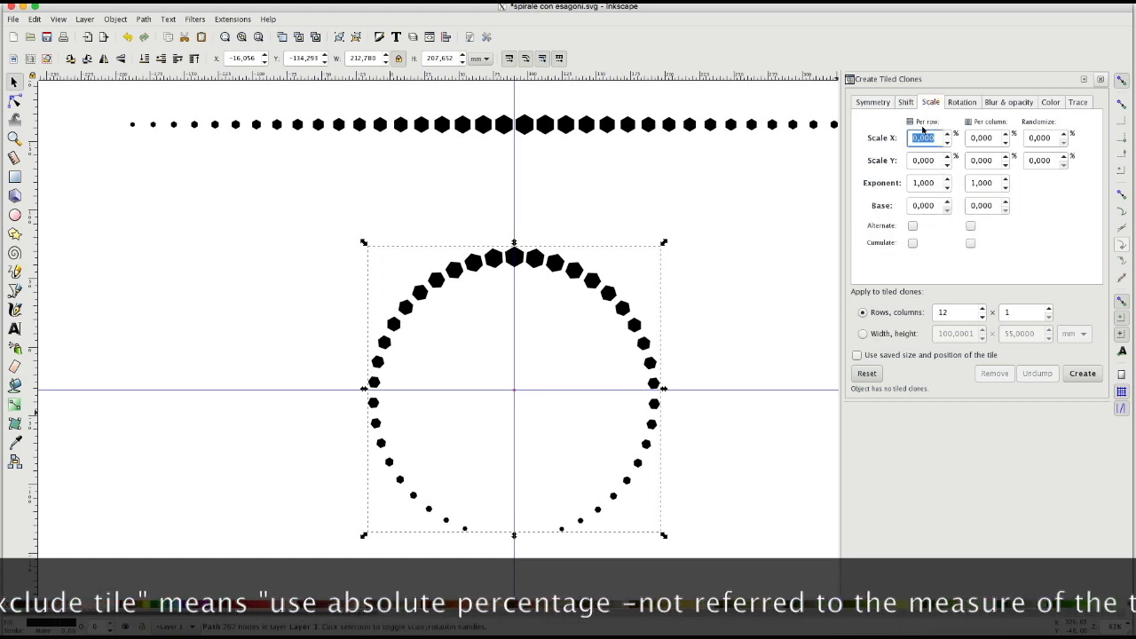
{"action": "left_click", "coordinate": [918, 139]}
{"action": "key", "text": "BackSpace"}
{"action": "key", "text": "BackSpace"}
{"action": "type", "text": "-"}
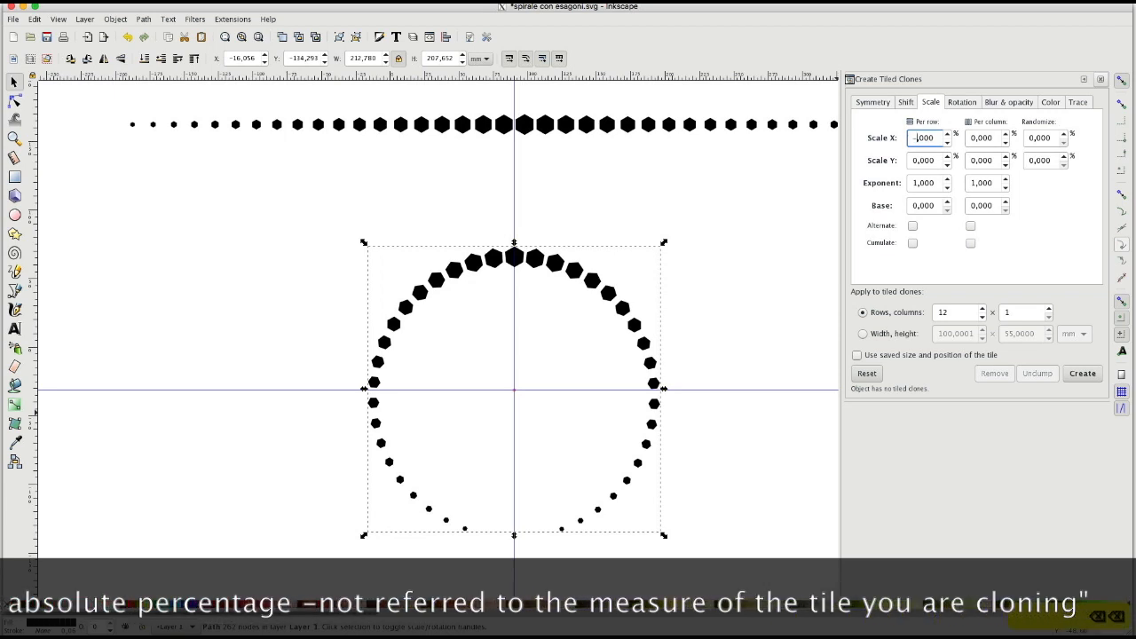
{"action": "type", "text": "6"}
{"action": "key", "text": "Return"}
{"action": "left_click", "coordinate": [918, 160]}
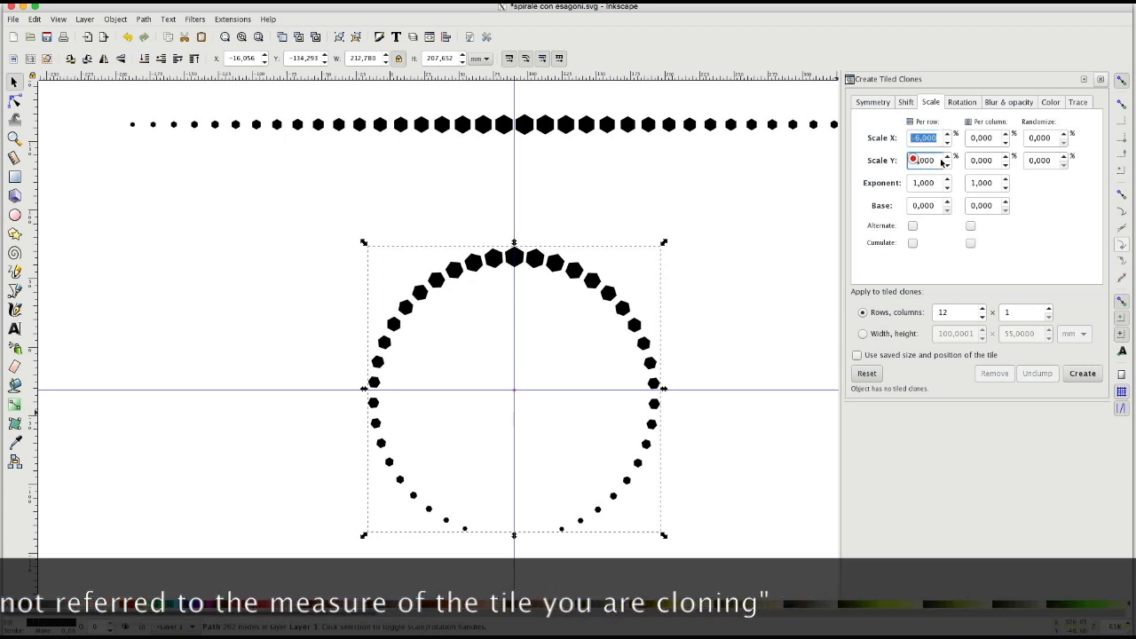
{"action": "type", "text": "-"}
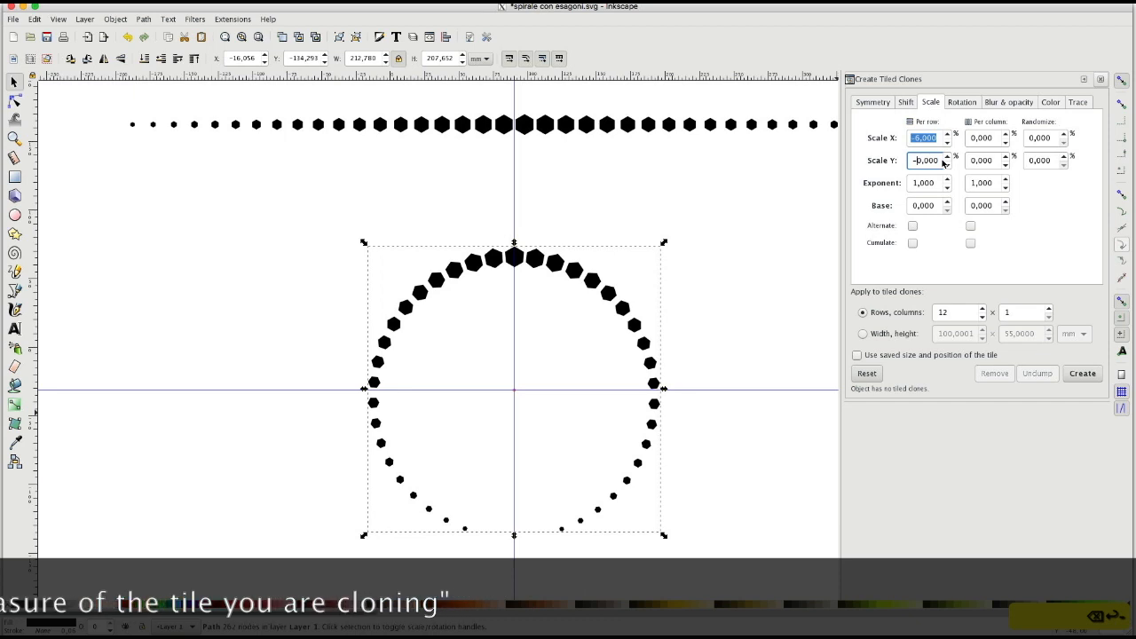
{"action": "type", "text": "6"}
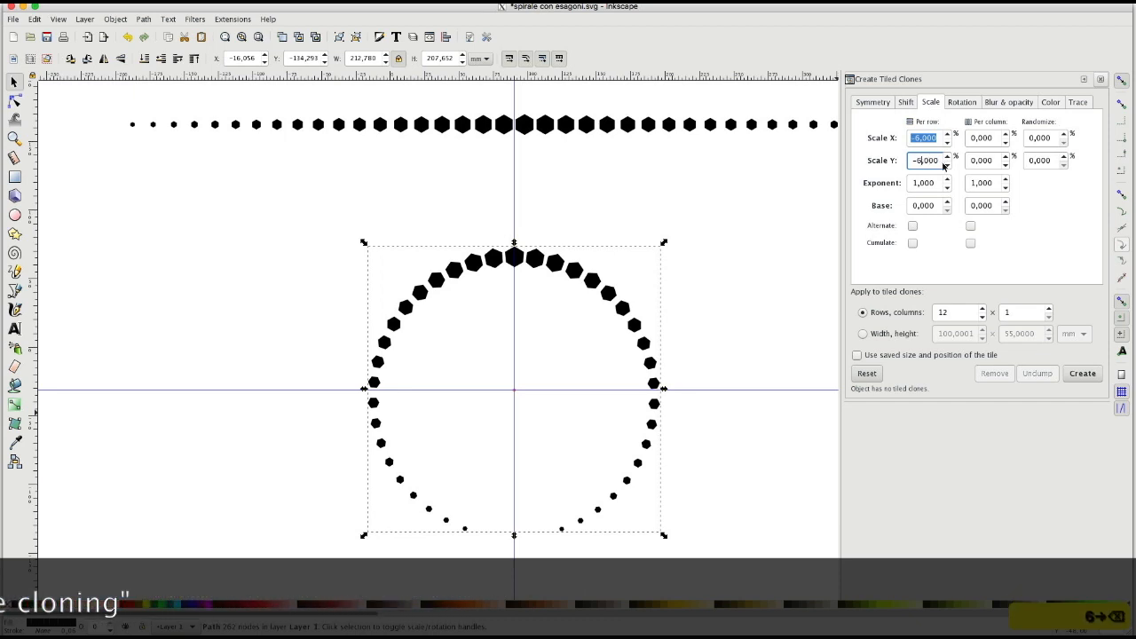
{"action": "left_click", "coordinate": [1085, 374]}
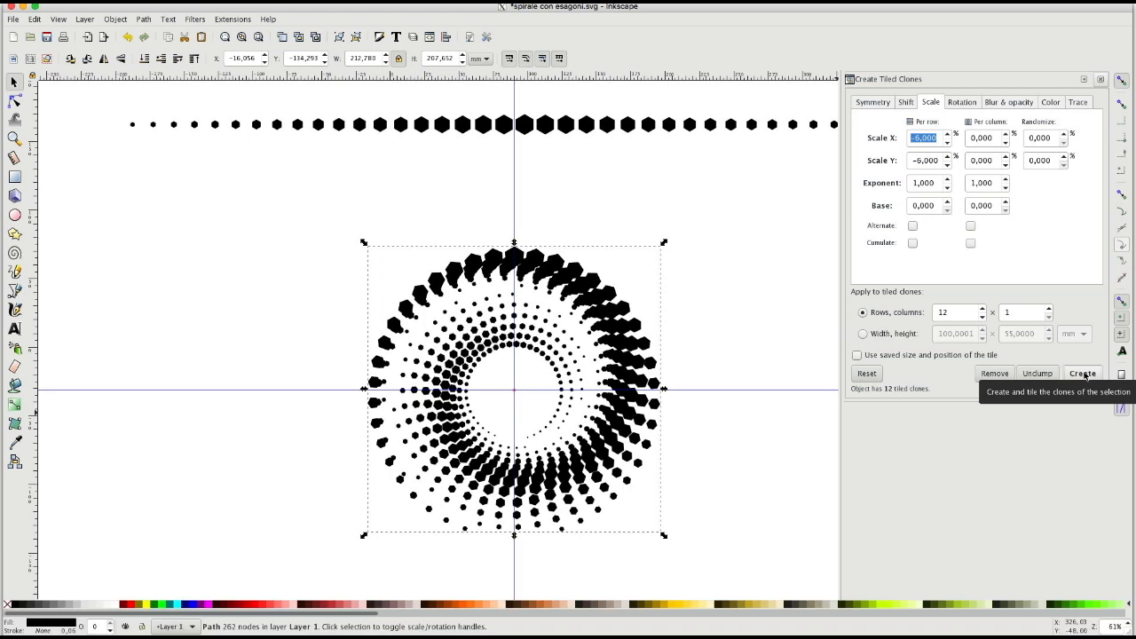
Set the scale Exponent to 1.5 per row and per column and recreate the tiled clones of the hexagon ring
{"action": "left_click", "coordinate": [937, 182]}
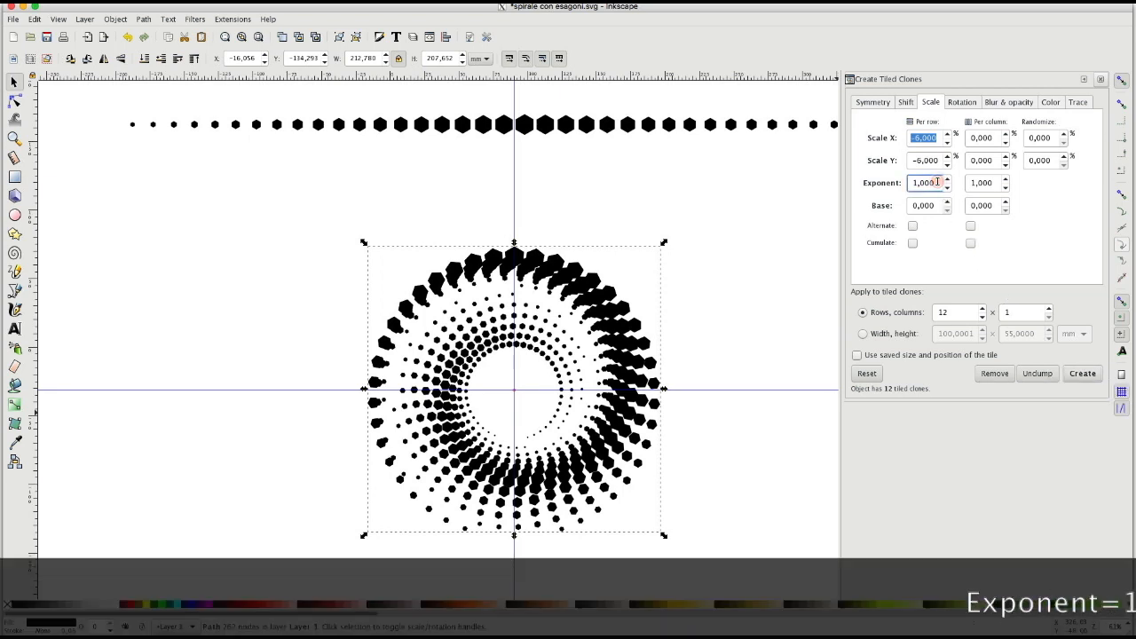
{"action": "type", "text": "5"}
{"action": "left_click", "coordinate": [991, 182]}
{"action": "key", "text": "BackSpace"}
{"action": "key", "text": "BackSpace"}
{"action": "key", "text": "BackSpace"}
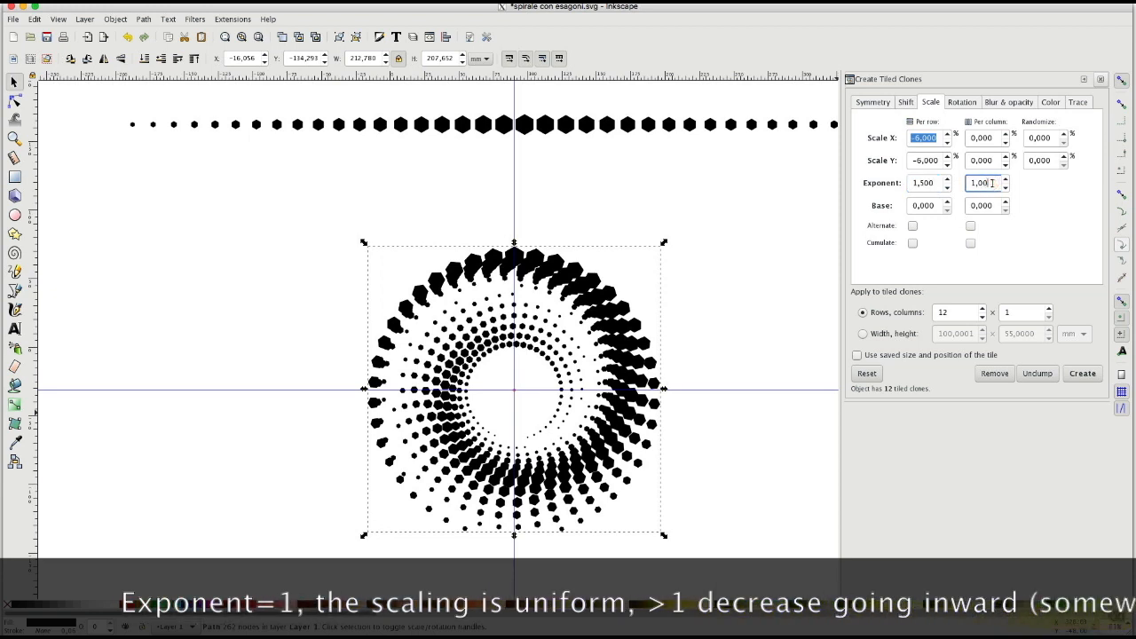
{"action": "type", "text": "5"}
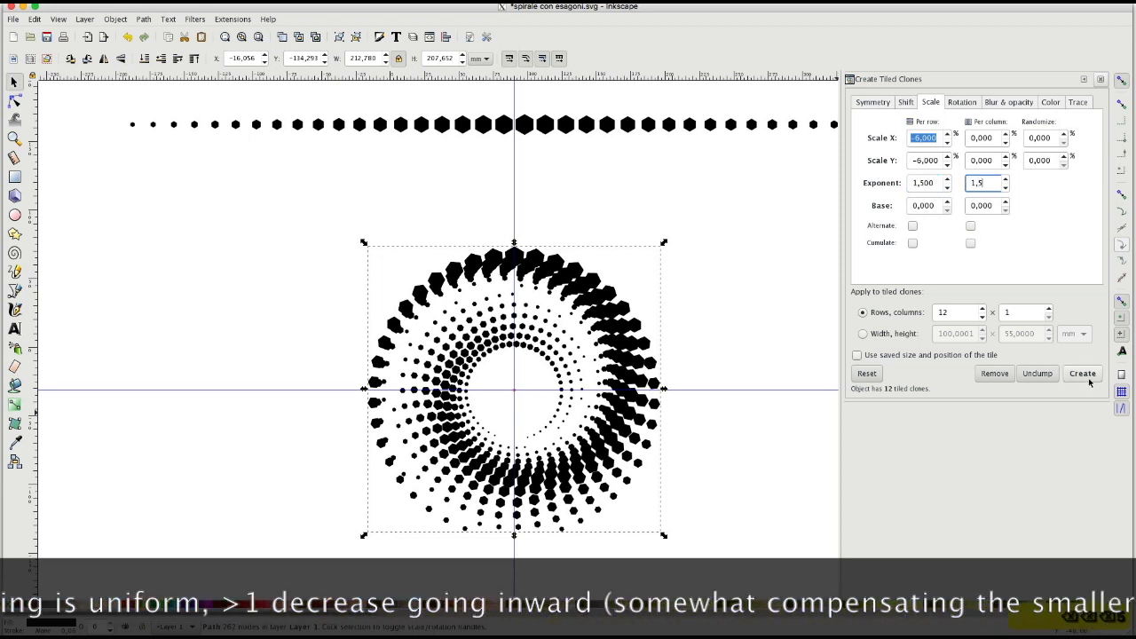
{"action": "left_click", "coordinate": [1088, 374]}
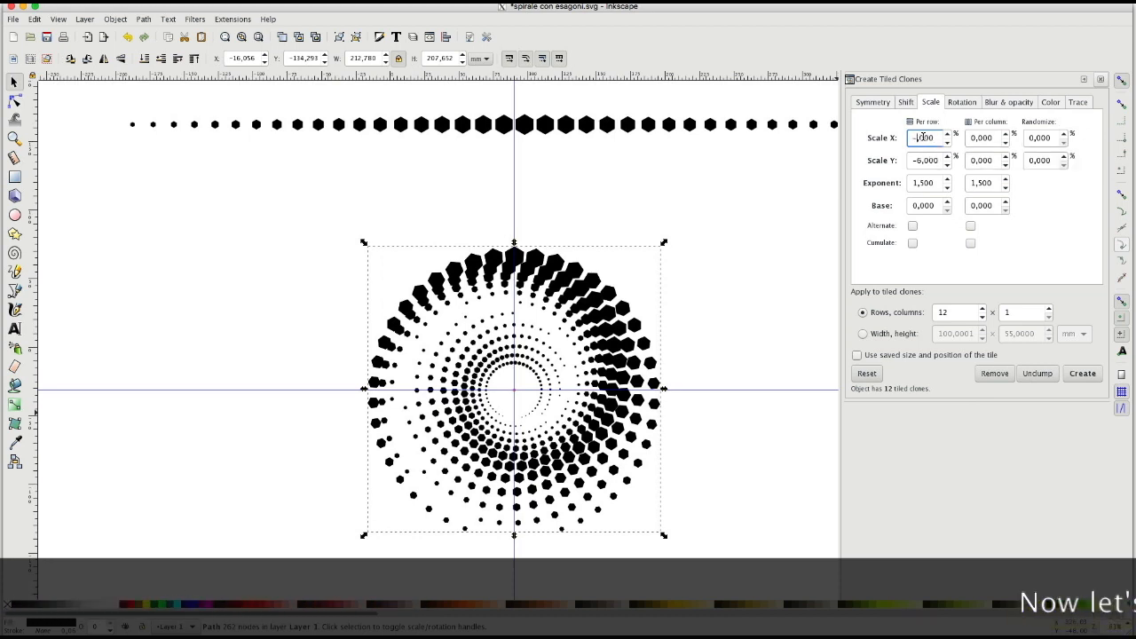
Set Scale X and Scale Y to -7% per row and recreate the tiled clones of the ring
{"action": "type", "text": "7"}
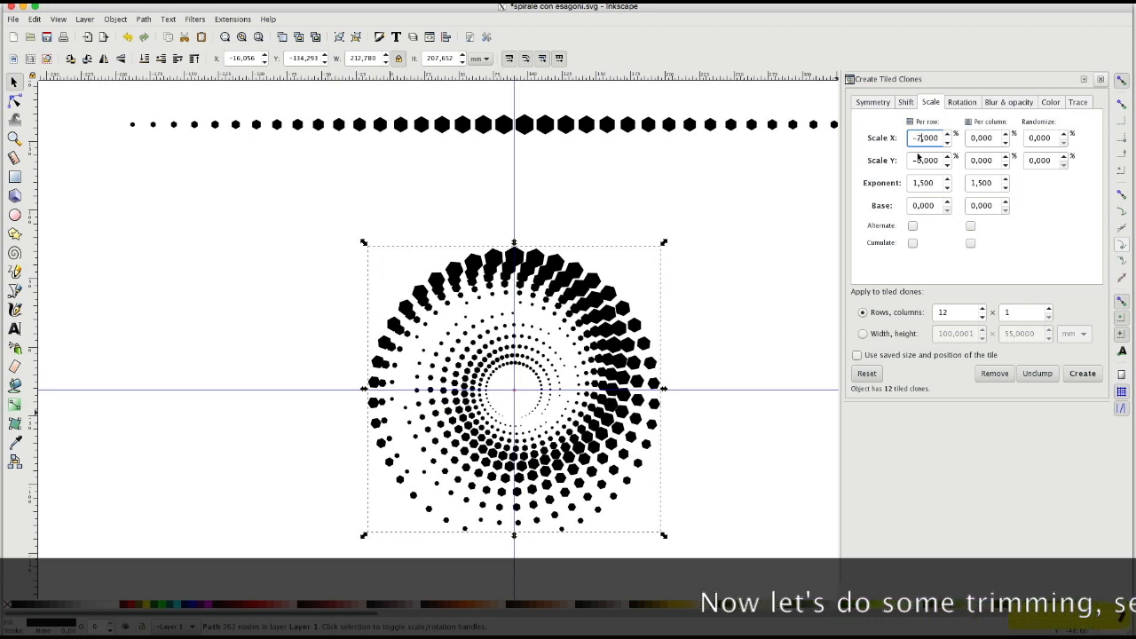
{"action": "left_click_drag", "start_coordinate": [920, 161], "coordinate": [933, 160]}
{"action": "key", "text": "Left"}
{"action": "key", "text": "BackSpace"}
{"action": "type", "text": "7"}
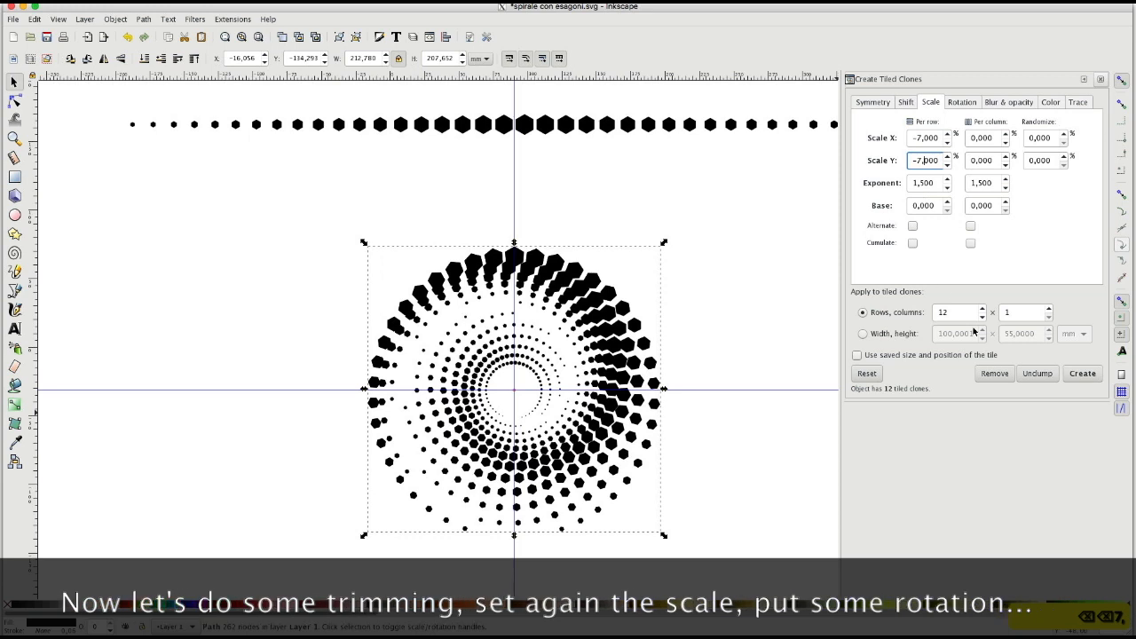
{"action": "left_click", "coordinate": [1076, 377]}
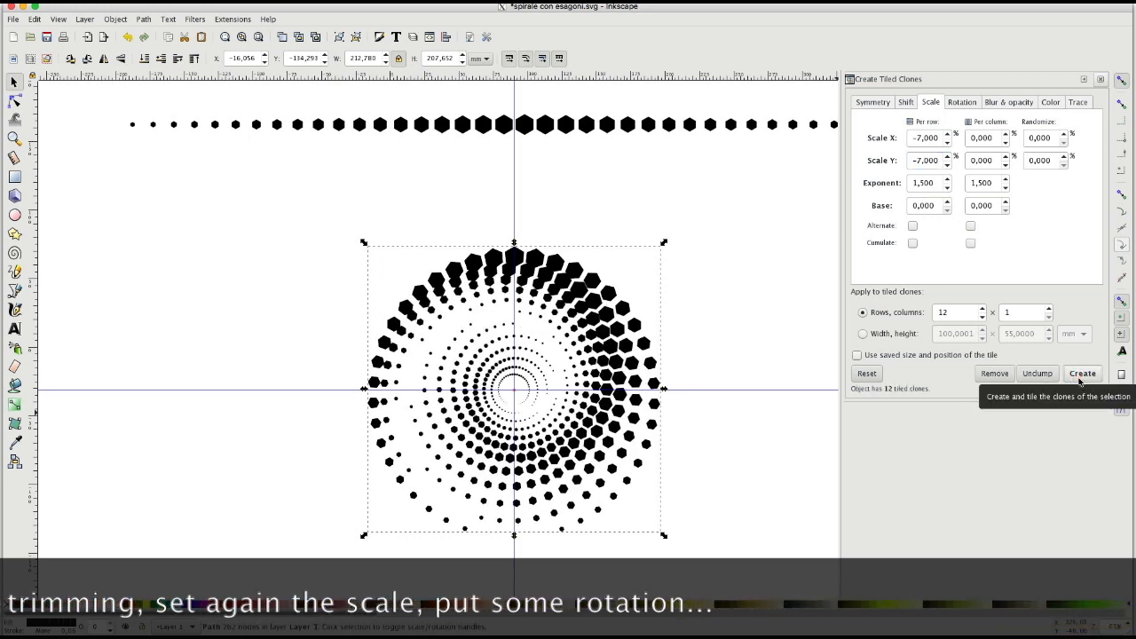
Try a rotation angle of 30° per row, removing the existing clones and creating them again
{"action": "left_click", "coordinate": [962, 102]}
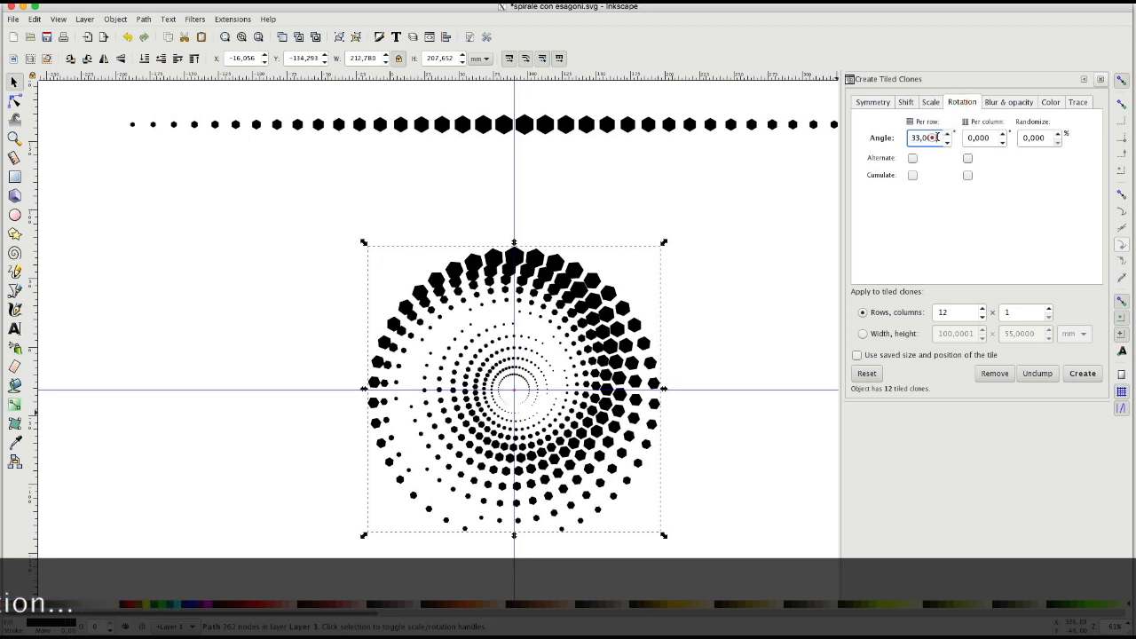
{"action": "type", "text": "30"}
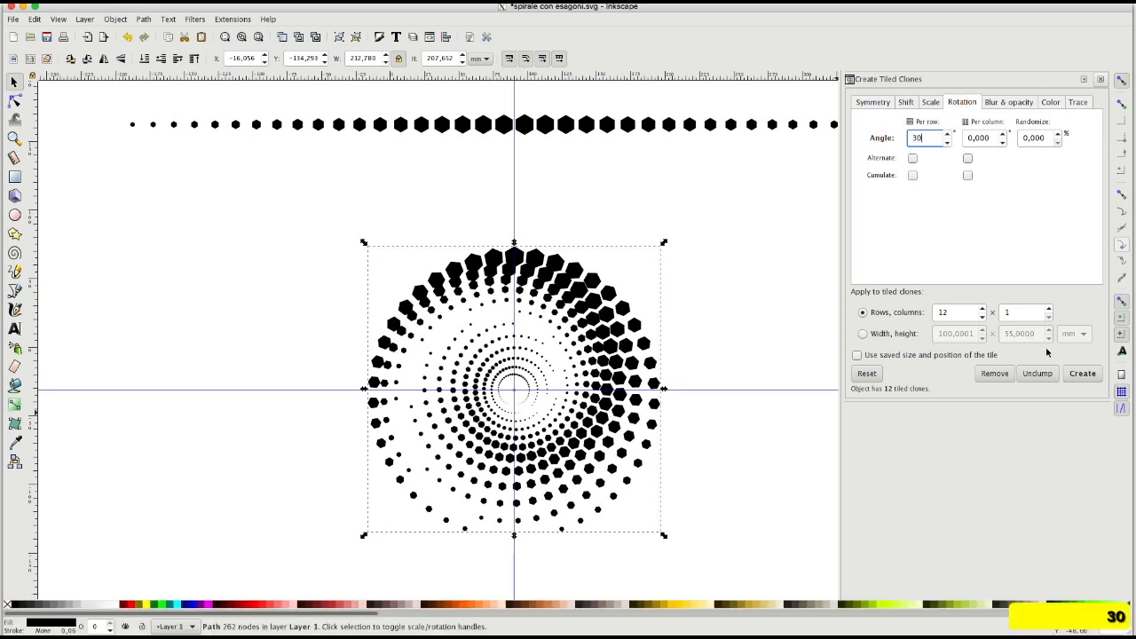
{"action": "left_click", "coordinate": [1083, 374]}
{"action": "left_click", "coordinate": [980, 376]}
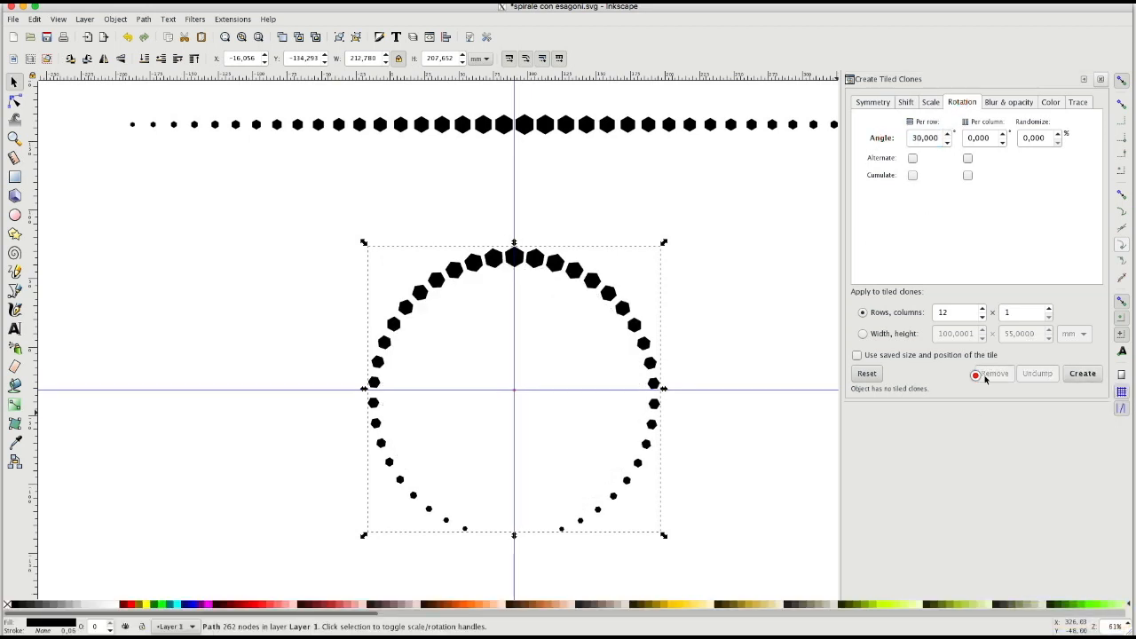
{"action": "left_click", "coordinate": [1087, 376]}
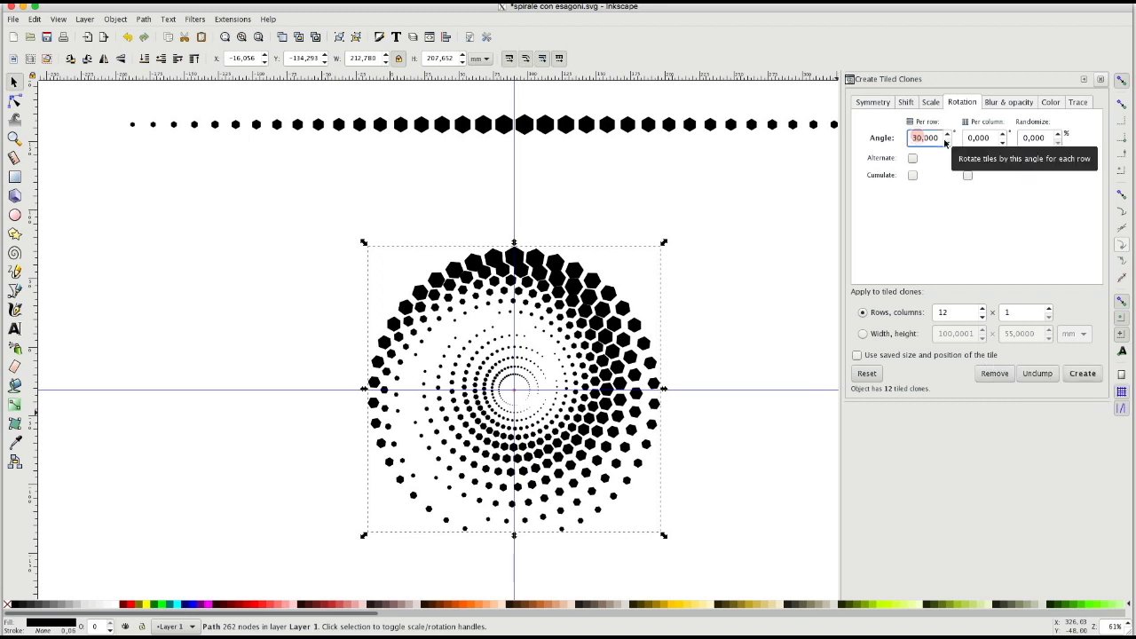
Try a rotation angle of 32° per row by replacing the current tiled clones with new ones
{"action": "key", "text": "BackSpace"}
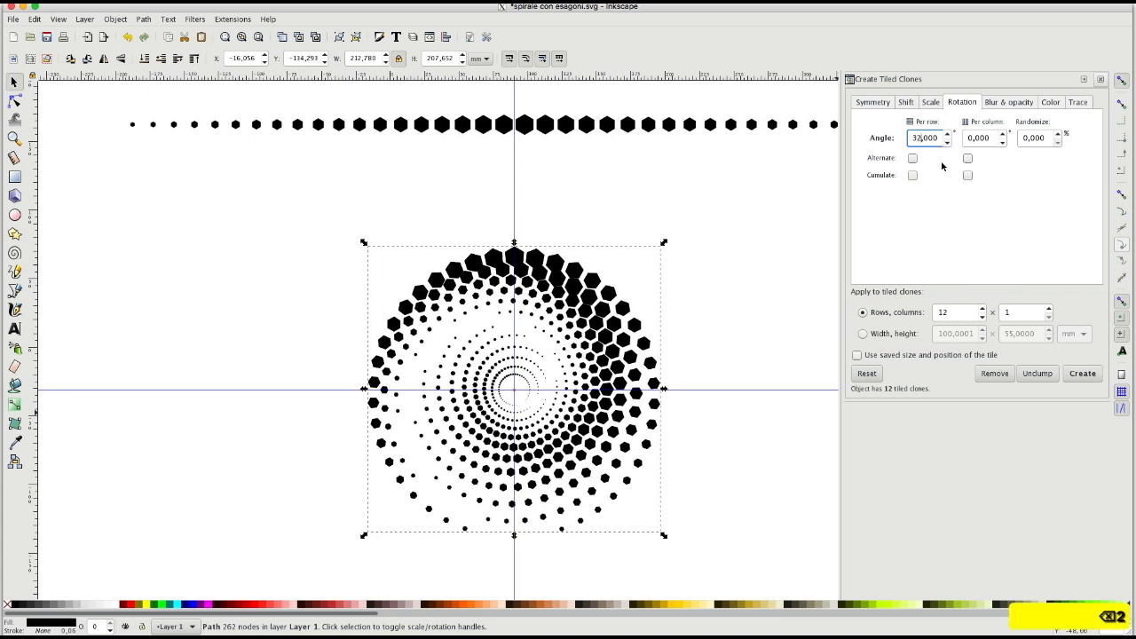
{"action": "left_click", "coordinate": [996, 373]}
{"action": "left_click", "coordinate": [1081, 373]}
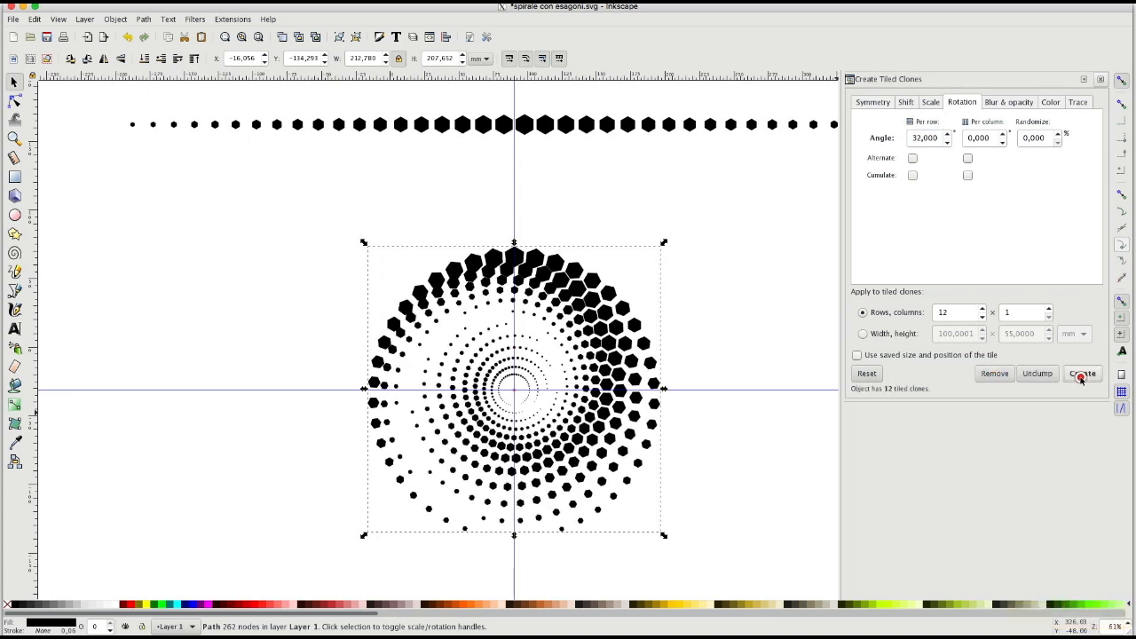
Remove the tiled clones and try them again with a rotation angle of 31° per row
{"action": "left_click", "coordinate": [1000, 373]}
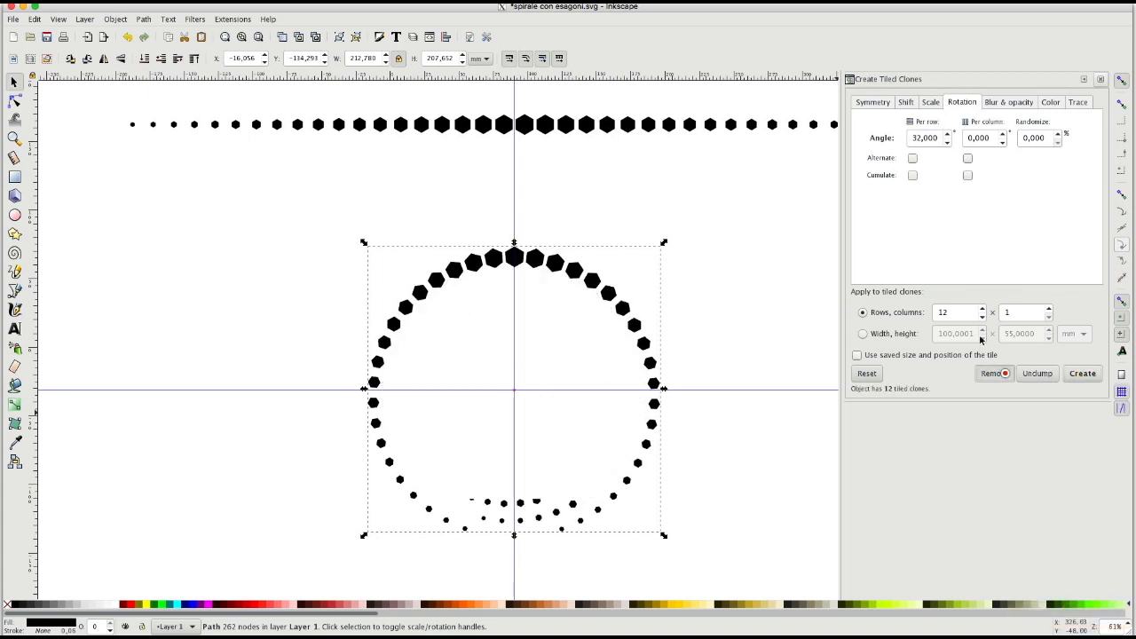
{"action": "type", "text": "3"}
{"action": "key", "text": "Delete"}
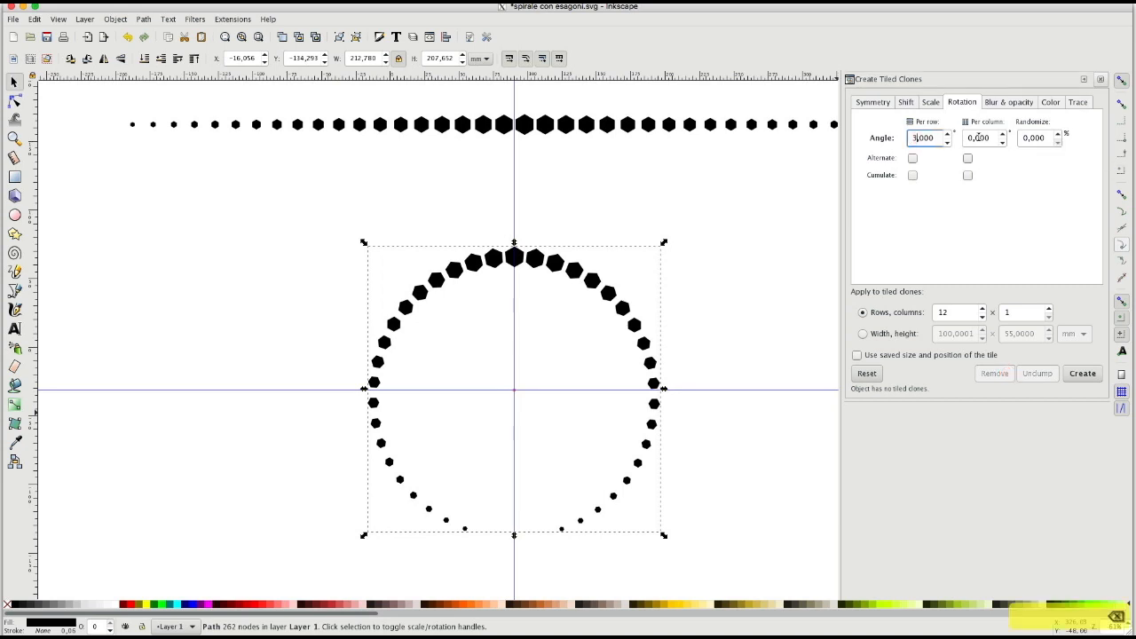
{"action": "left_click", "coordinate": [1083, 374]}
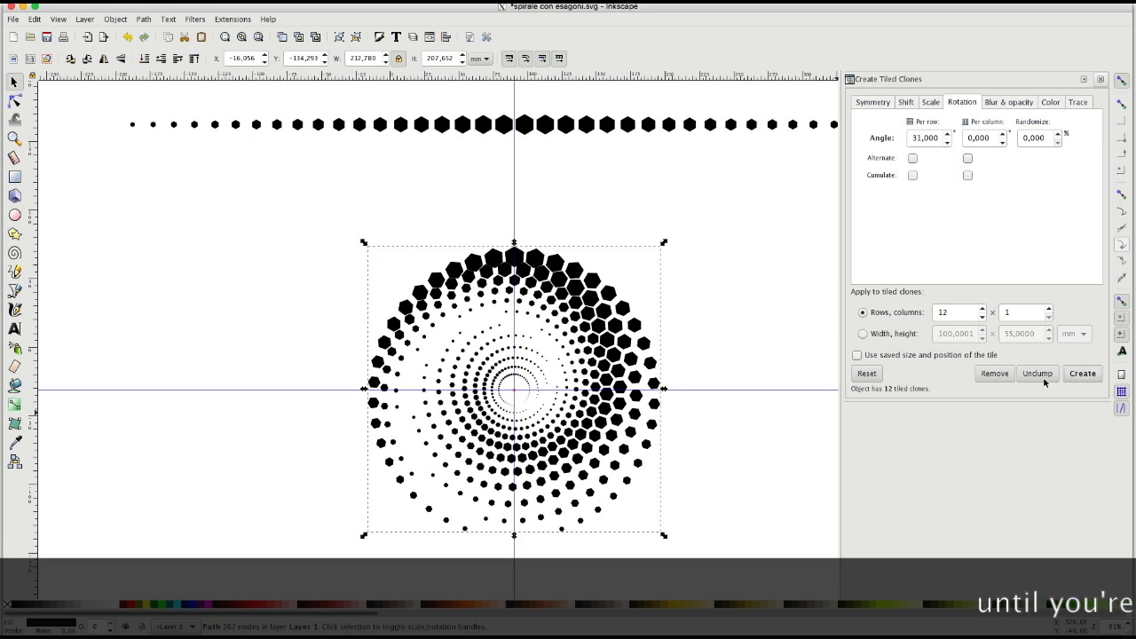
Remove the tiled clones, fine-tune the rotation angle to 31.4° per row and create the clones again
{"action": "left_click", "coordinate": [997, 374]}
{"action": "left_click", "coordinate": [948, 134]}
{"action": "left_click", "coordinate": [947, 134]}
{"action": "left_click", "coordinate": [947, 134]}
{"action": "left_click", "coordinate": [947, 134]}
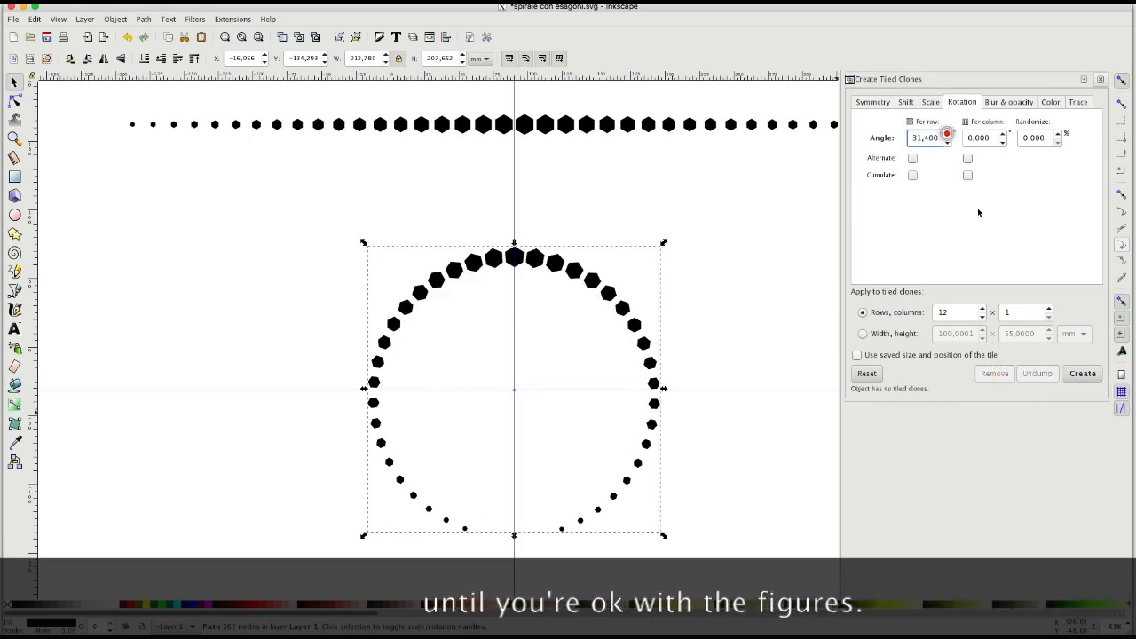
{"action": "left_click", "coordinate": [1083, 374]}
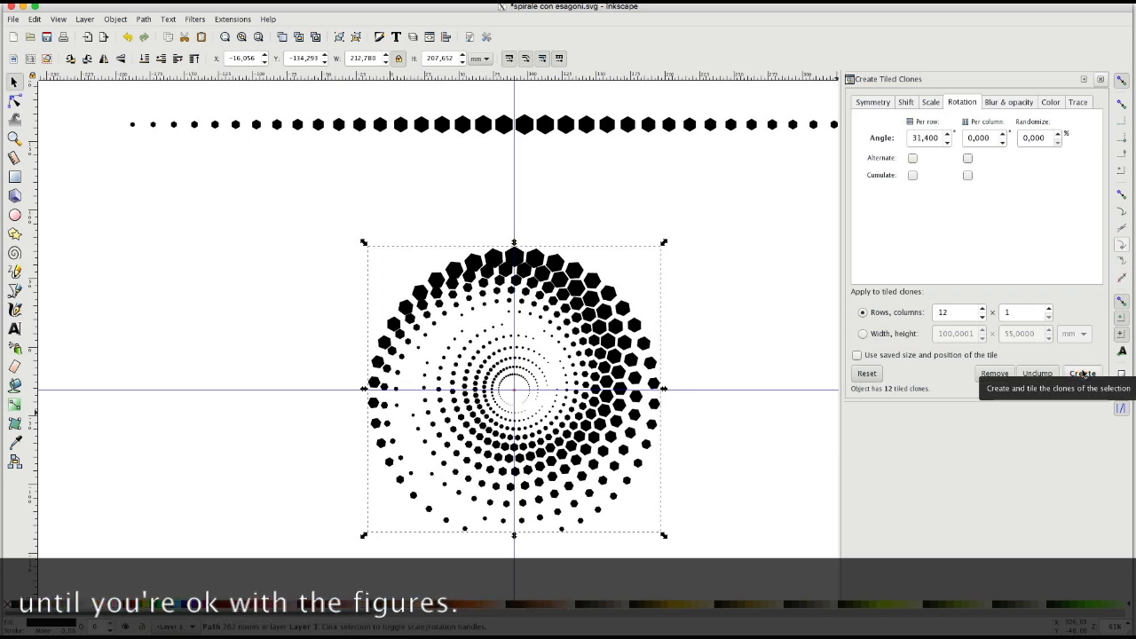